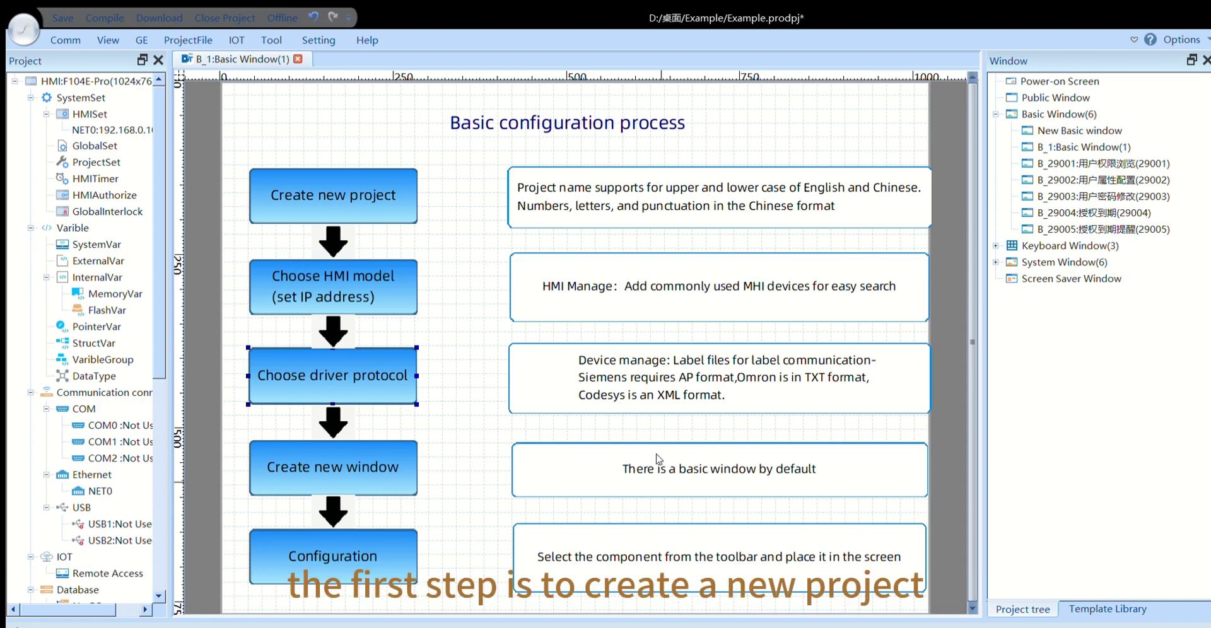
# - Point out the wizard's Create new project, Choose HMI model and Choose driver protocol steps
pyautogui.click(348, 165)
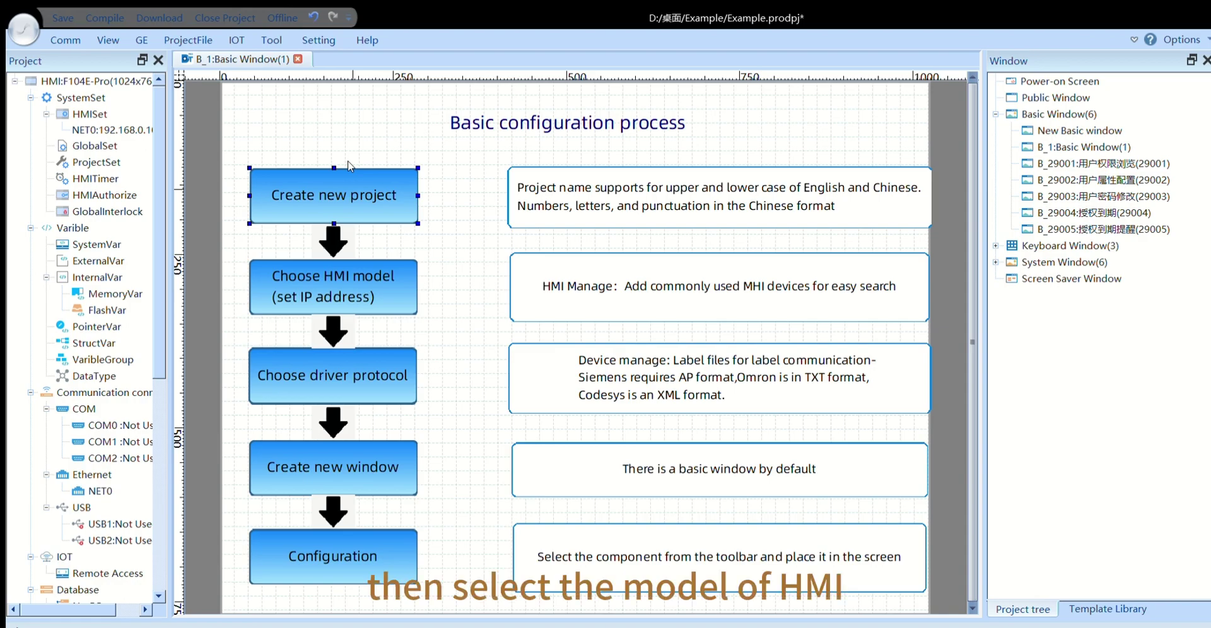
pyautogui.click(360, 265)
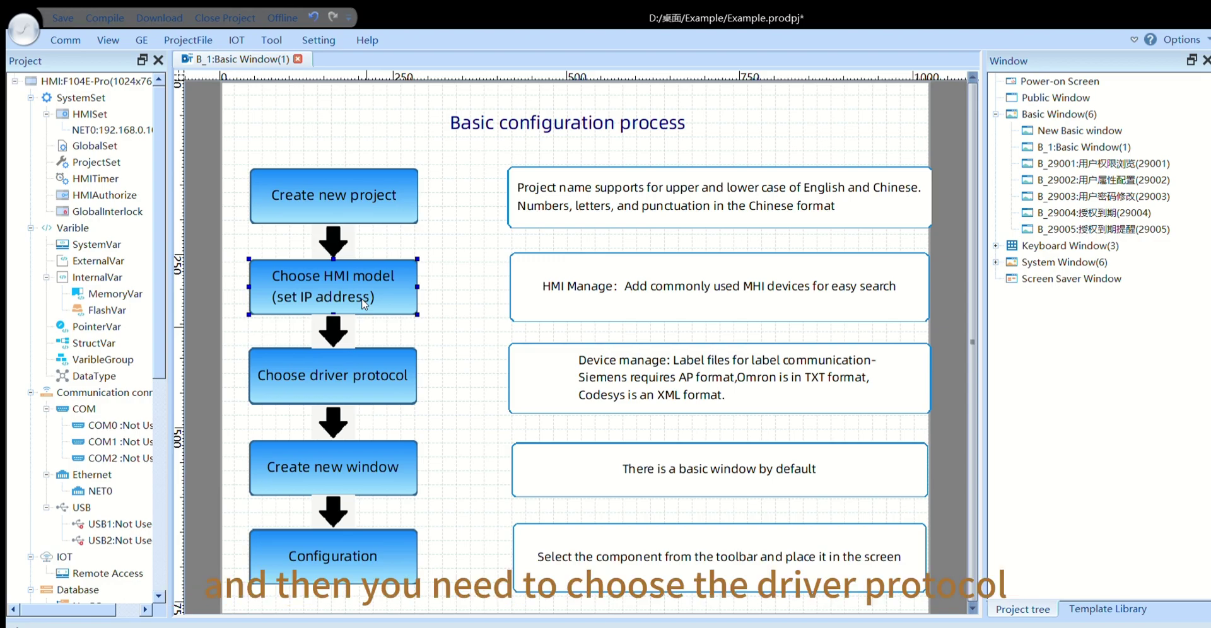
pyautogui.click(336, 346)
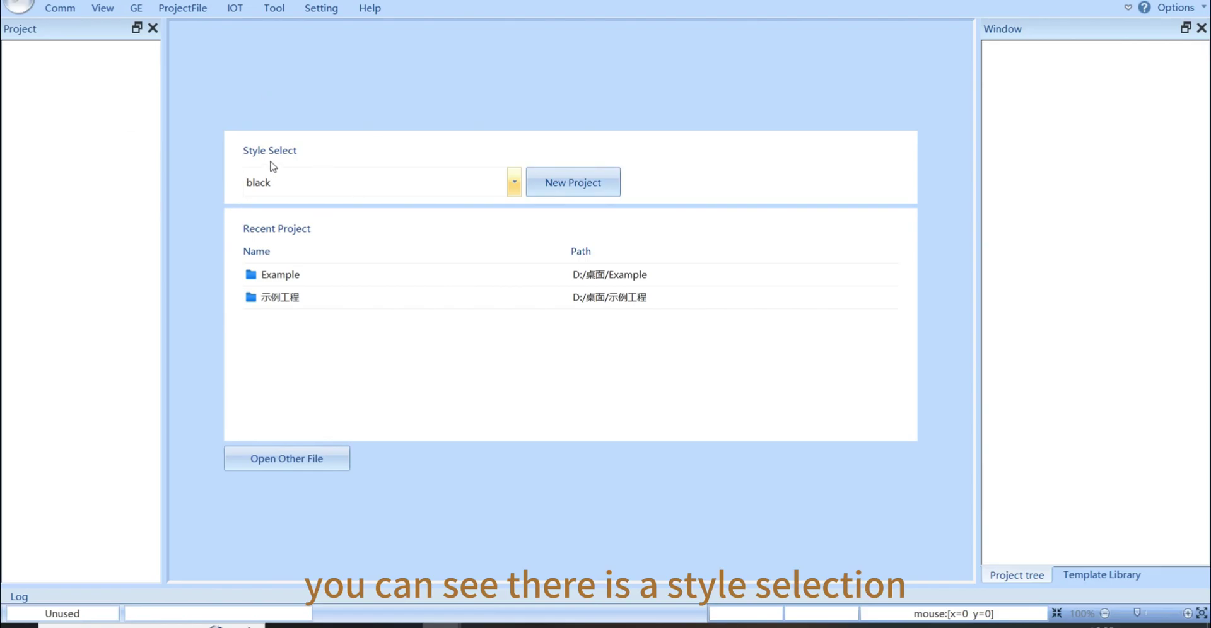
# - Keep the black interface style and start a new project
pyautogui.click(466, 189)
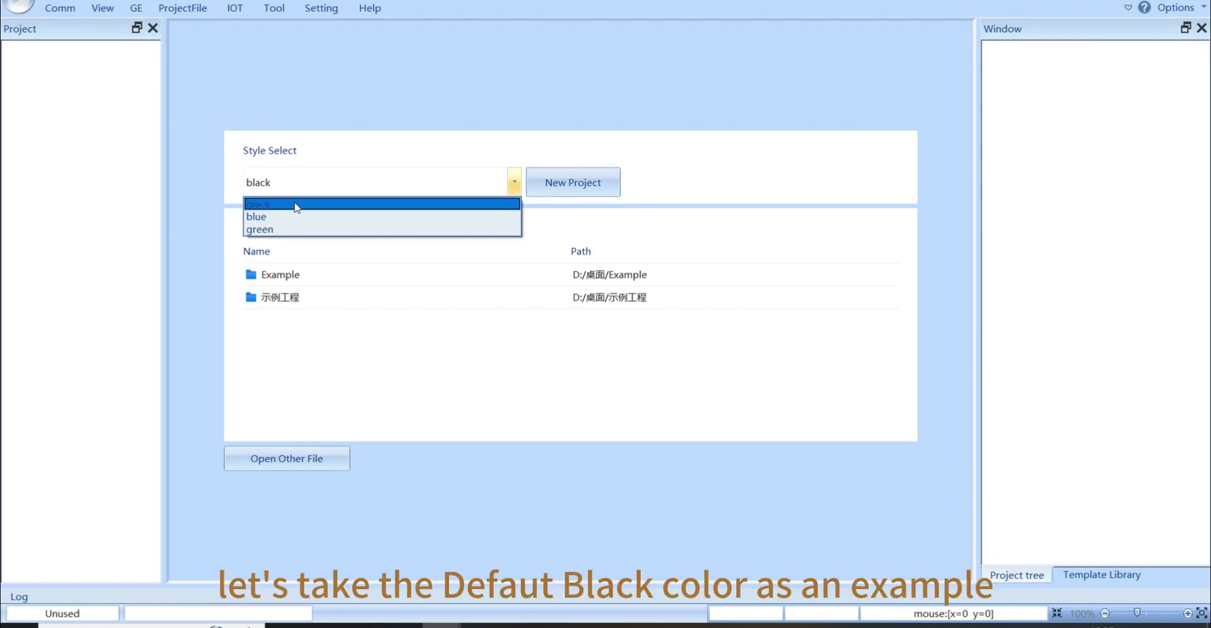
pyautogui.click(297, 204)
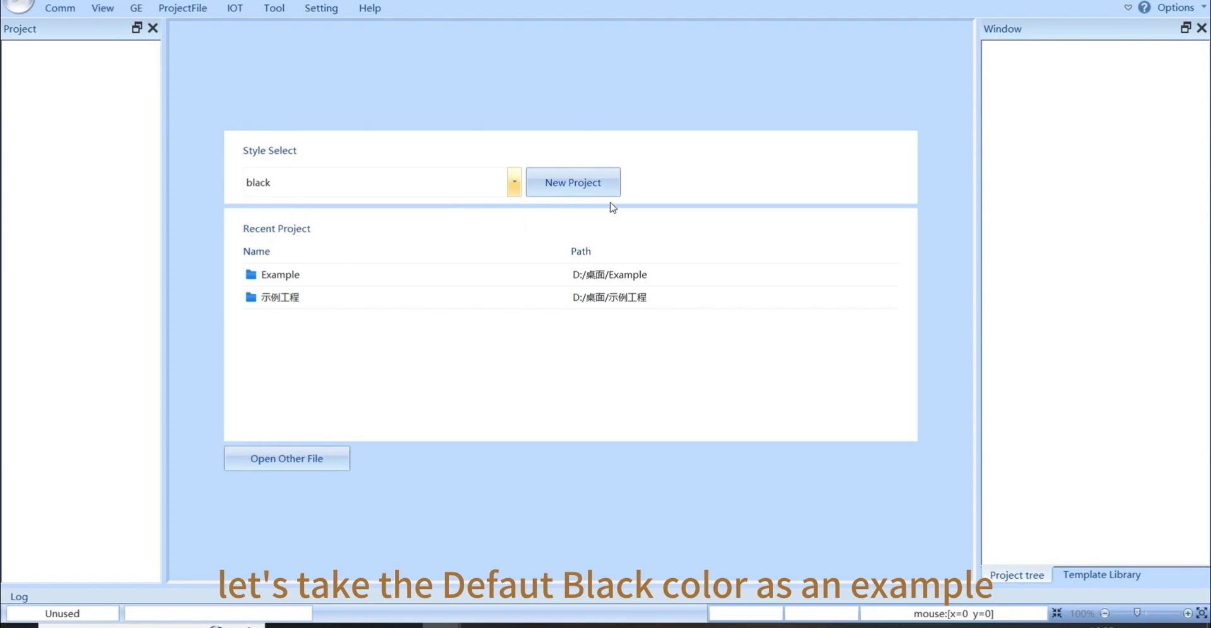
pyautogui.click(587, 182)
# - Name the new project 'SampleProject' and confirm it
pyautogui.click(539, 389)
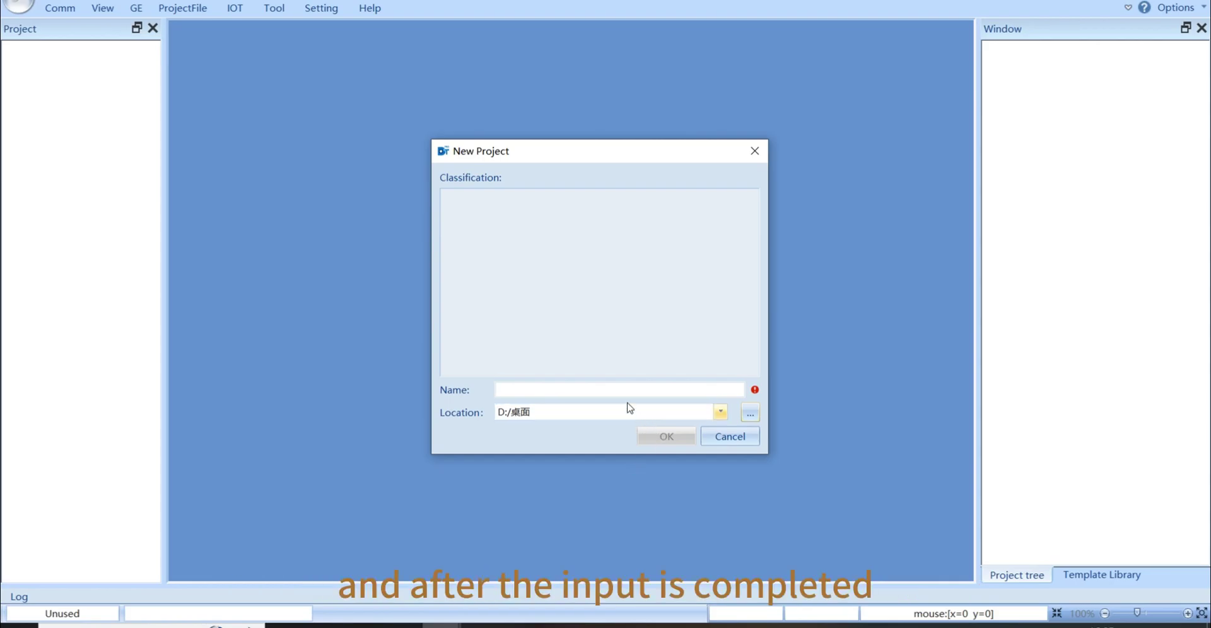
pyautogui.write('Sample')
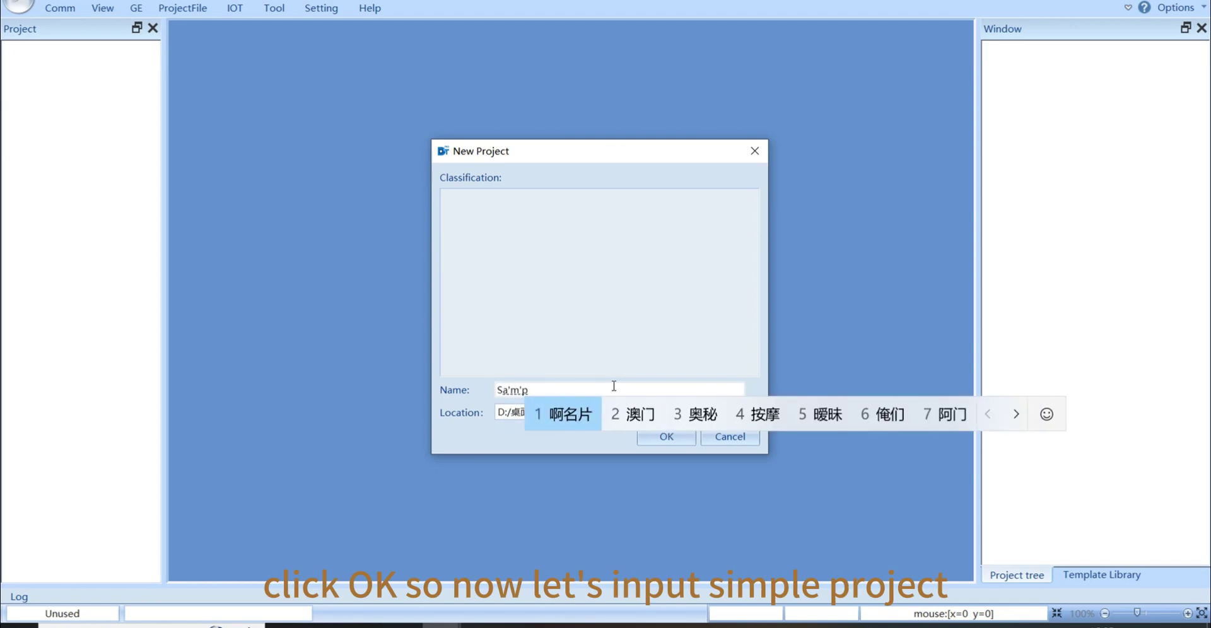
pyautogui.press('Return')
pyautogui.write('Project')
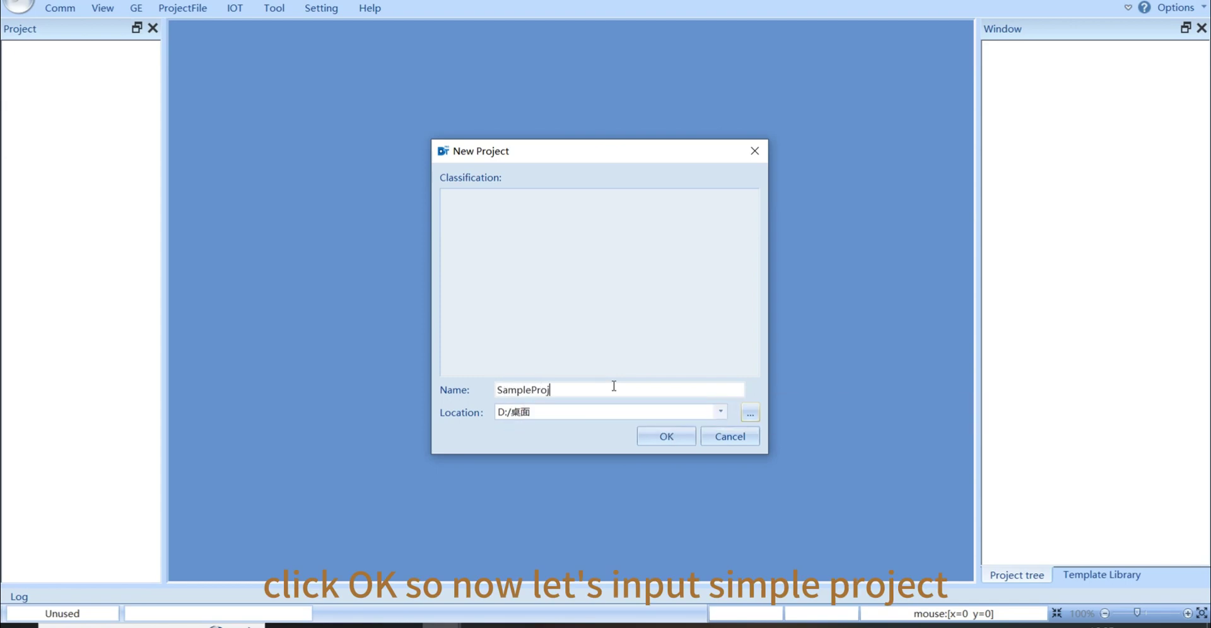
pyautogui.click(660, 435)
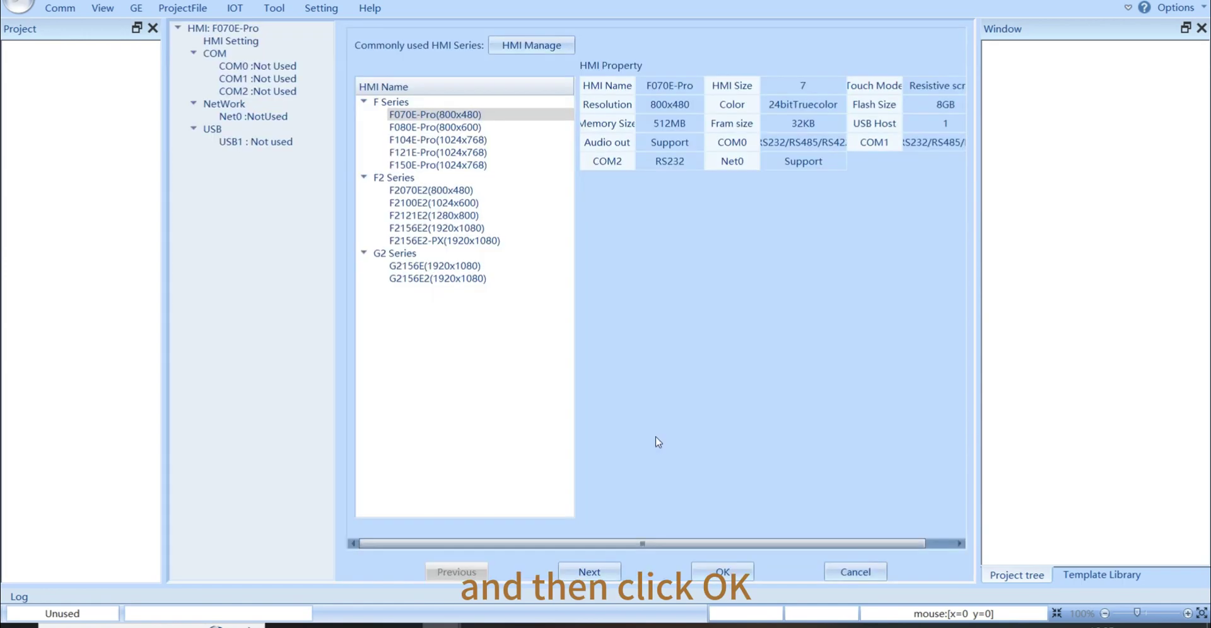
pyautogui.click(461, 267)
pyautogui.click(468, 280)
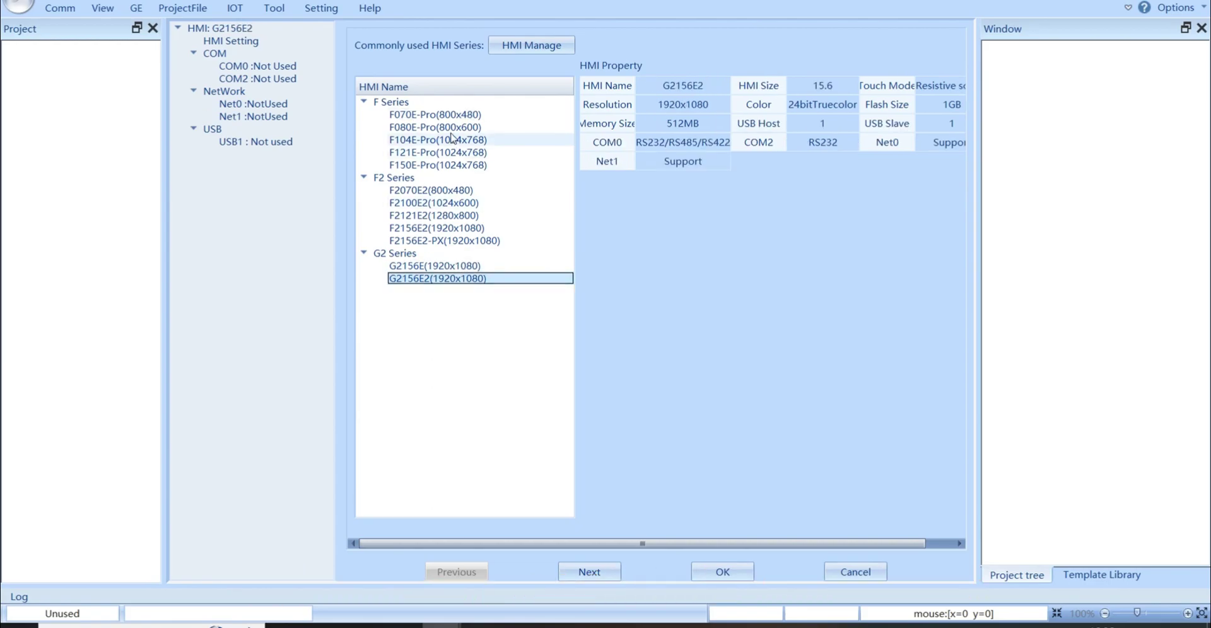
pyautogui.click(550, 127)
pyautogui.click(424, 140)
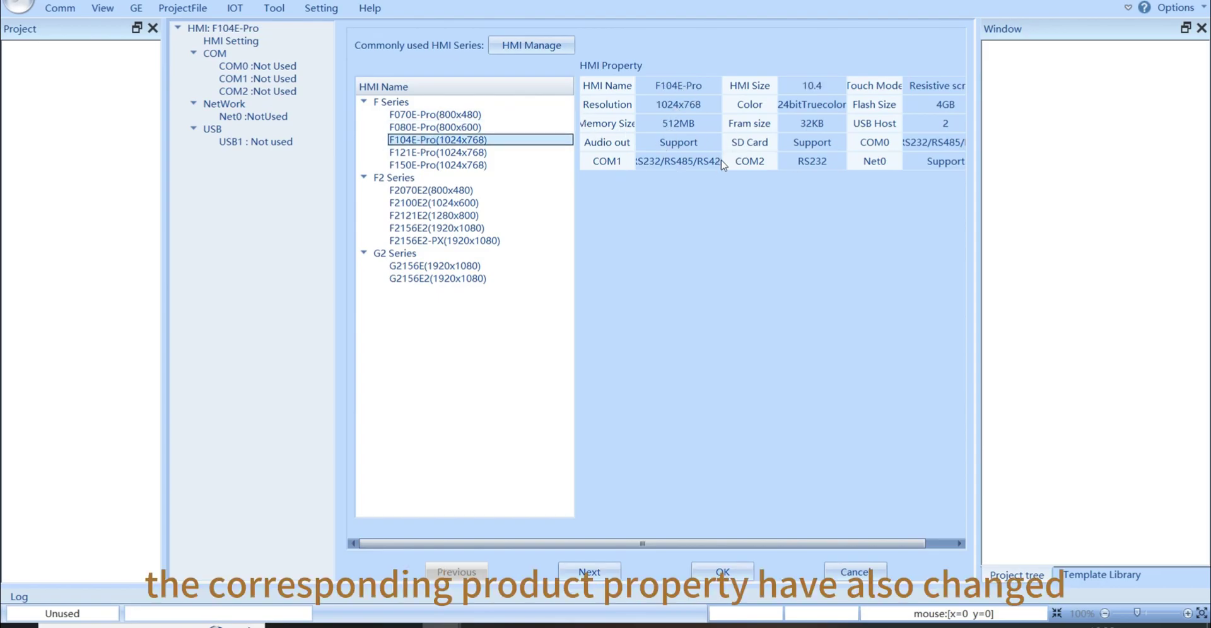
pyautogui.click(471, 155)
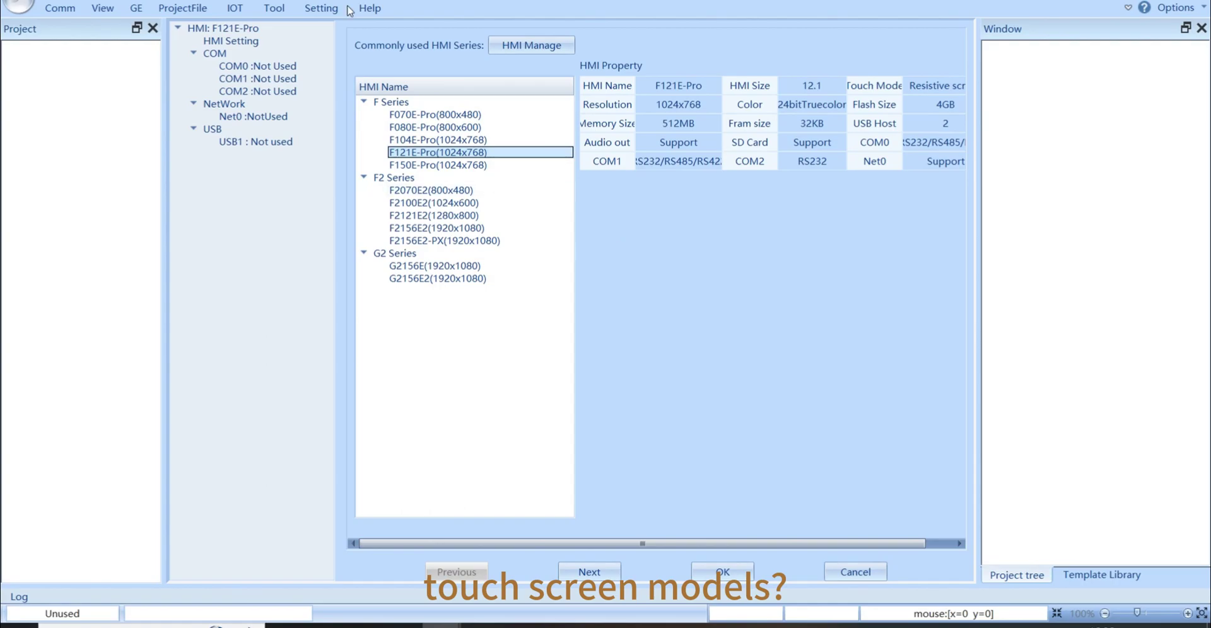
pyautogui.click(528, 50)
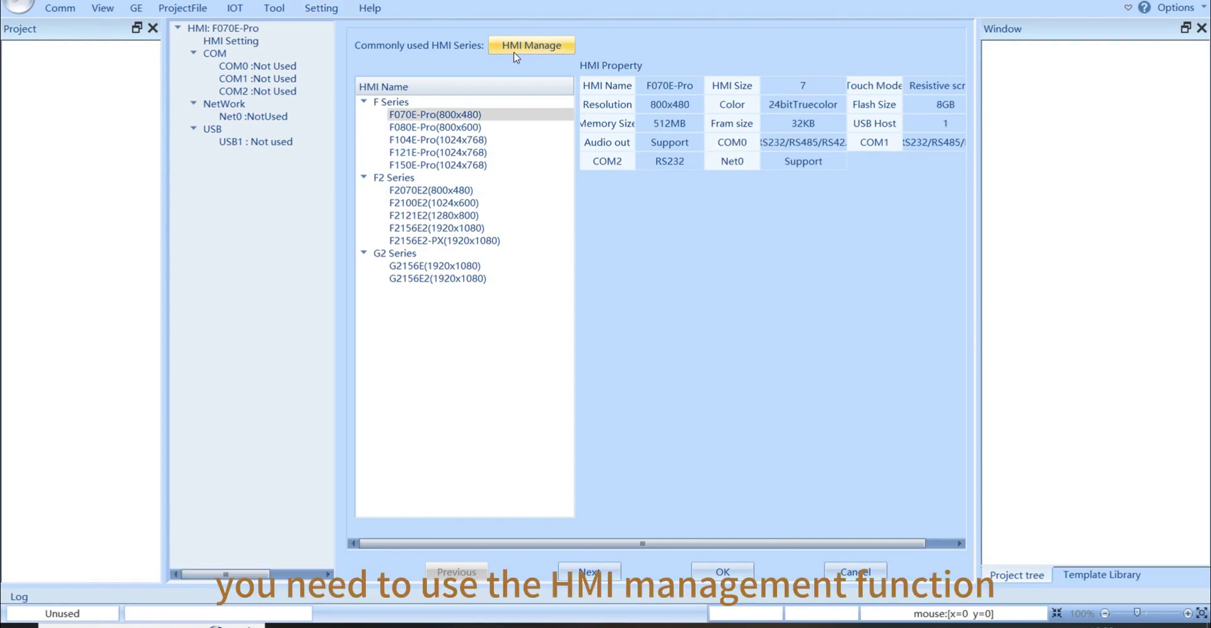
# - Add F104E-Pro(1024x768) to the commonly used HMI list and confirm
pyautogui.click(515, 55)
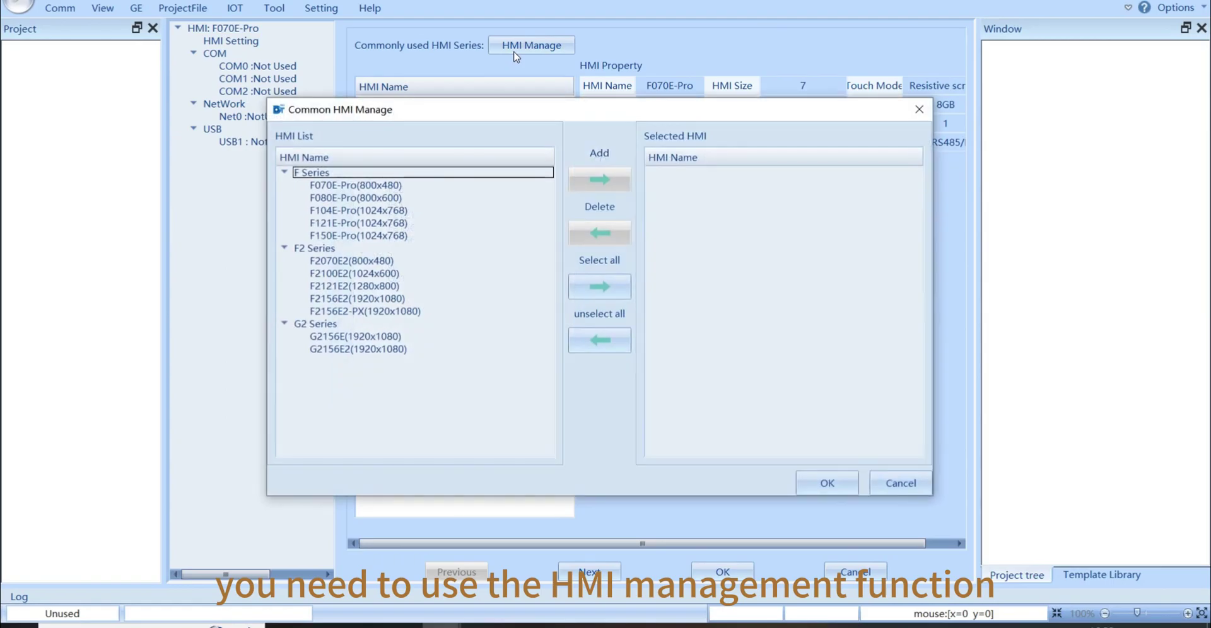
pyautogui.click(334, 214)
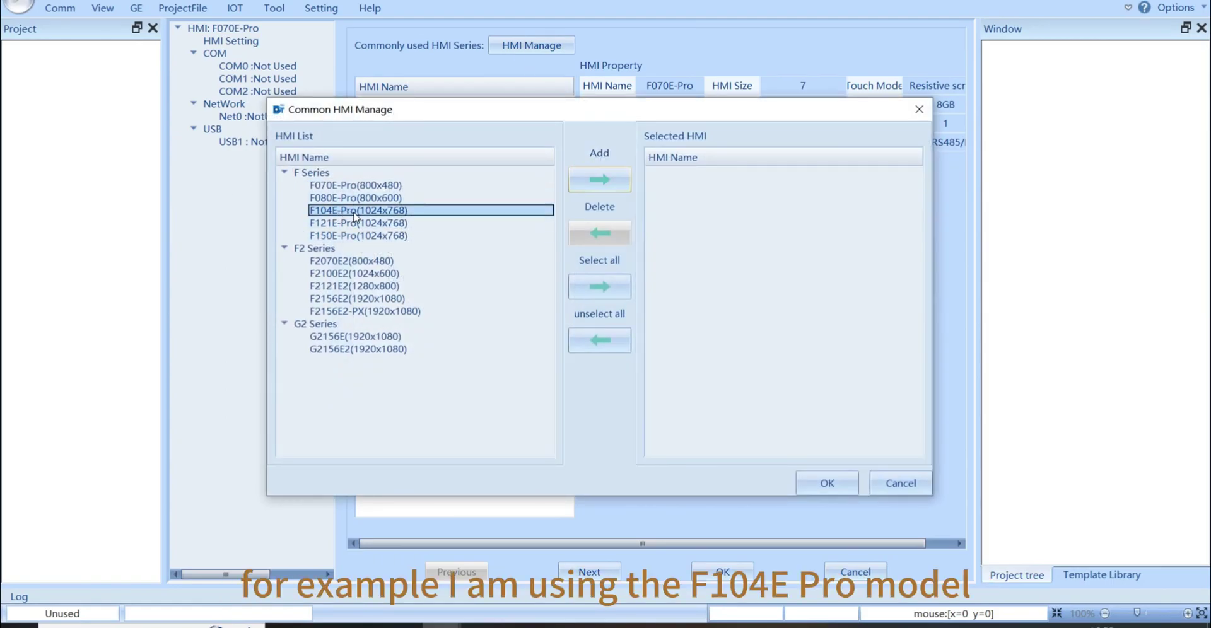
pyautogui.click(591, 186)
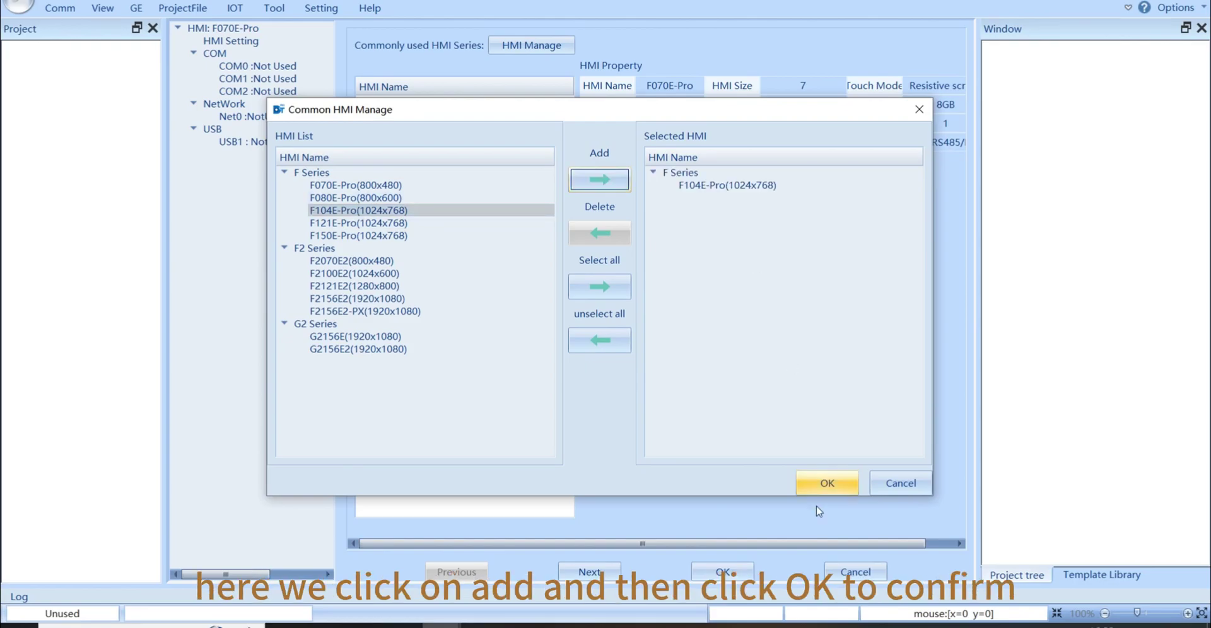
pyautogui.click(826, 484)
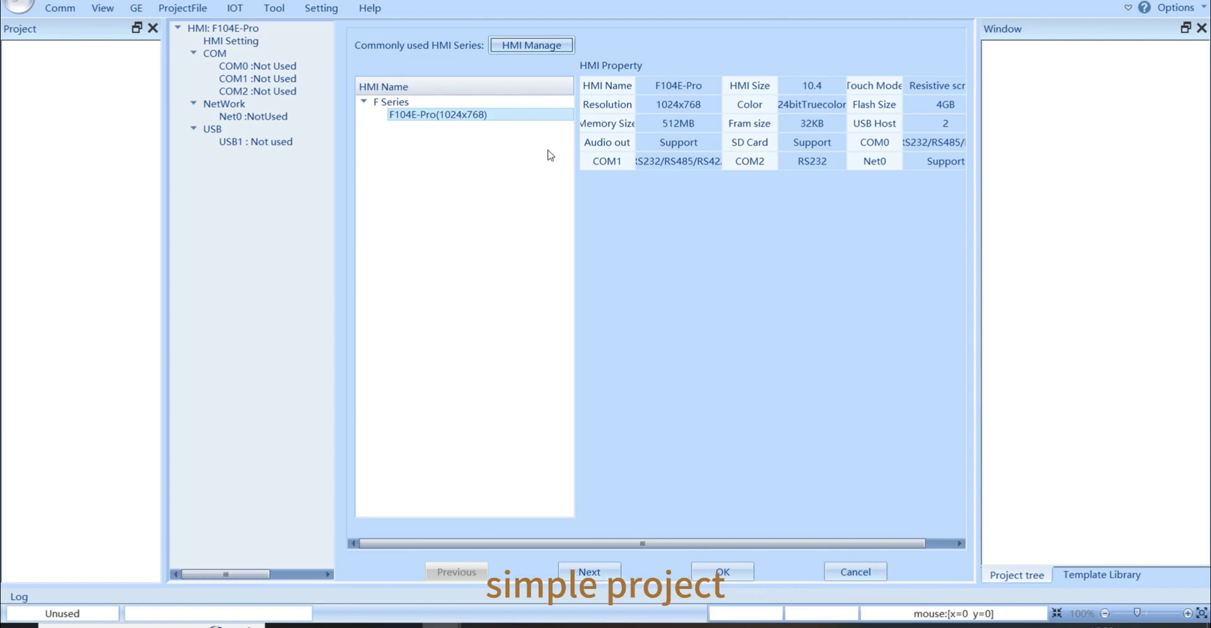
# - Advance to HMI Setting and show the COM0 serial port options
pyautogui.click(589, 572)
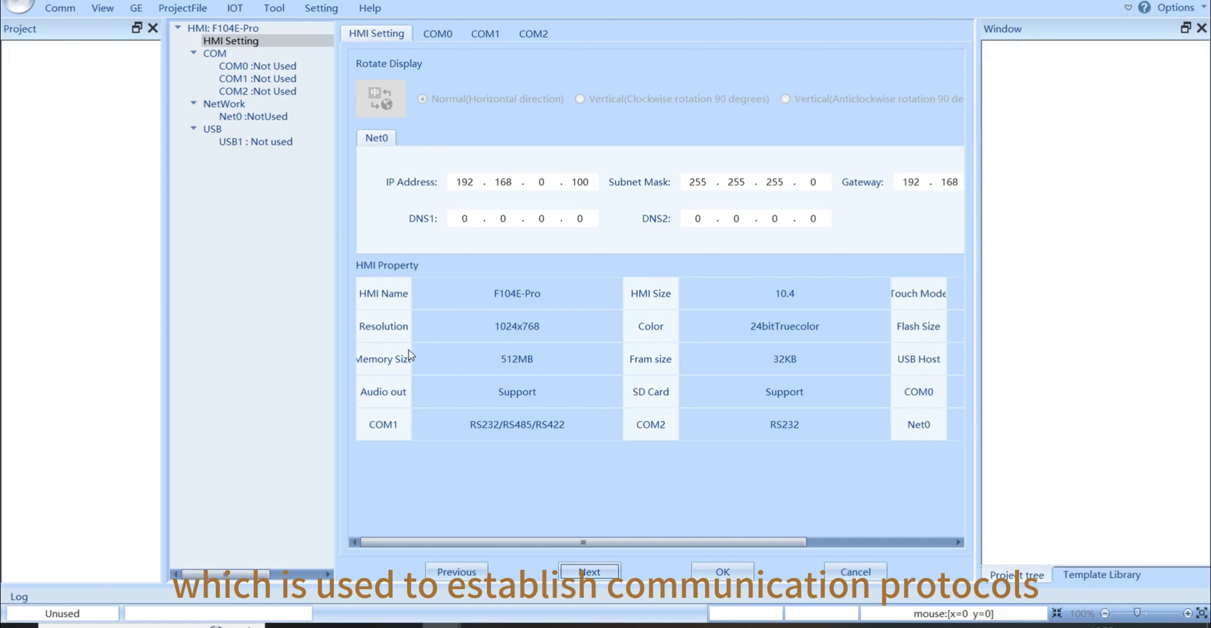
pyautogui.click(435, 36)
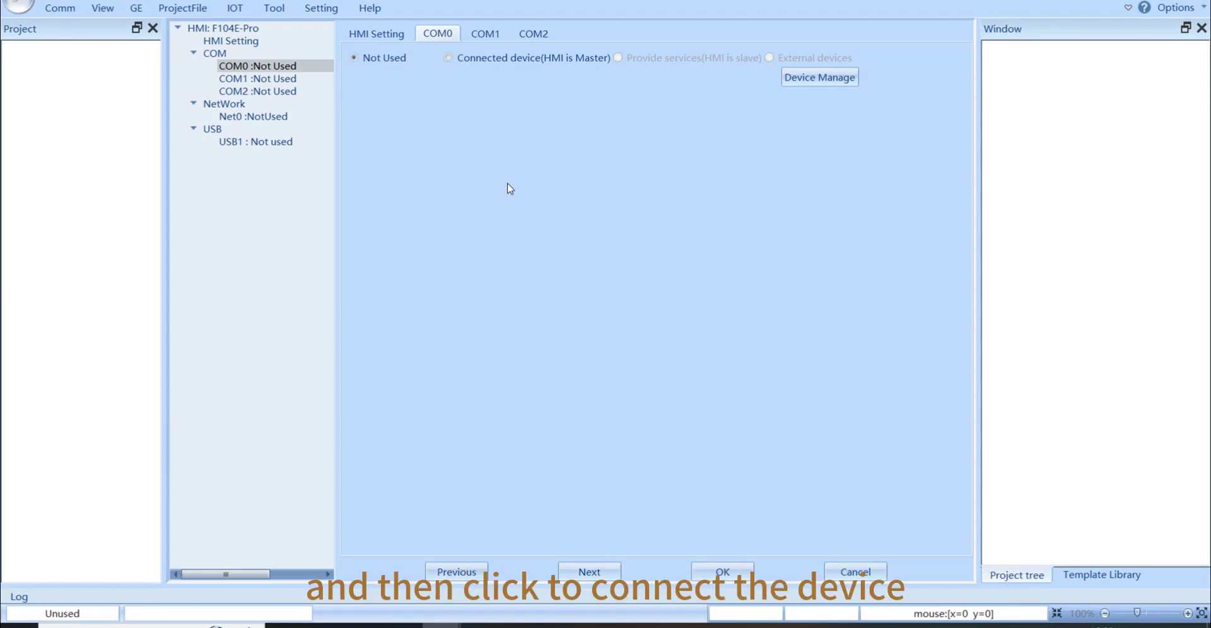
# - Make COM0 a connected device with company Modbus and the Modbus RTU Extend protocol
pyautogui.click(474, 61)
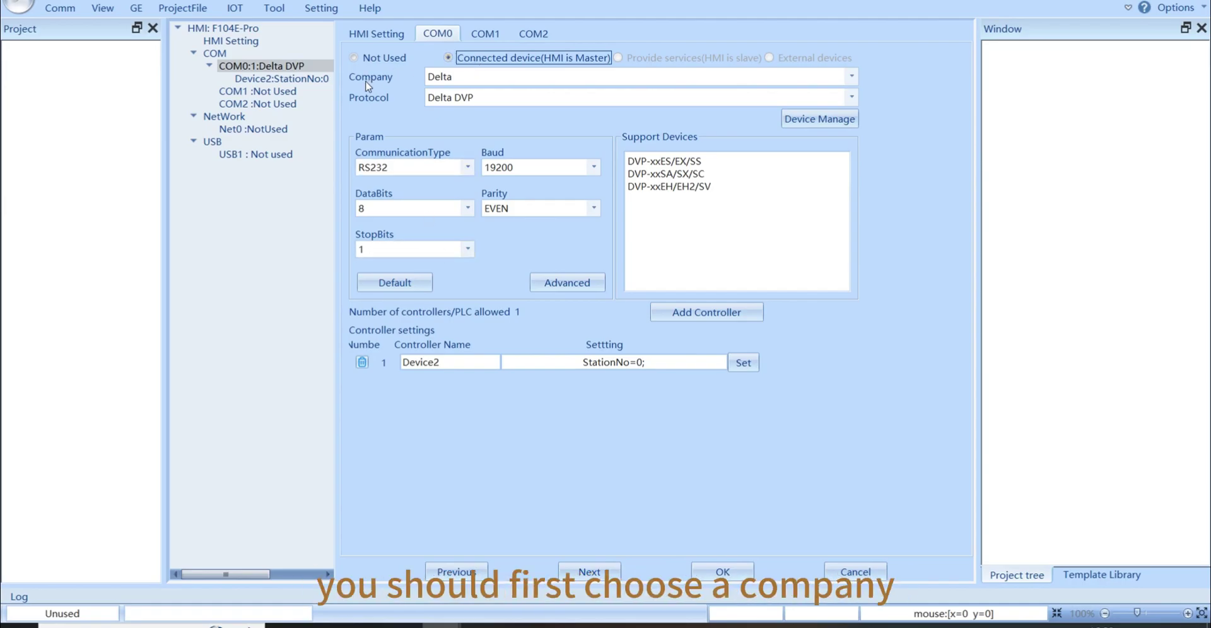
pyautogui.click(479, 79)
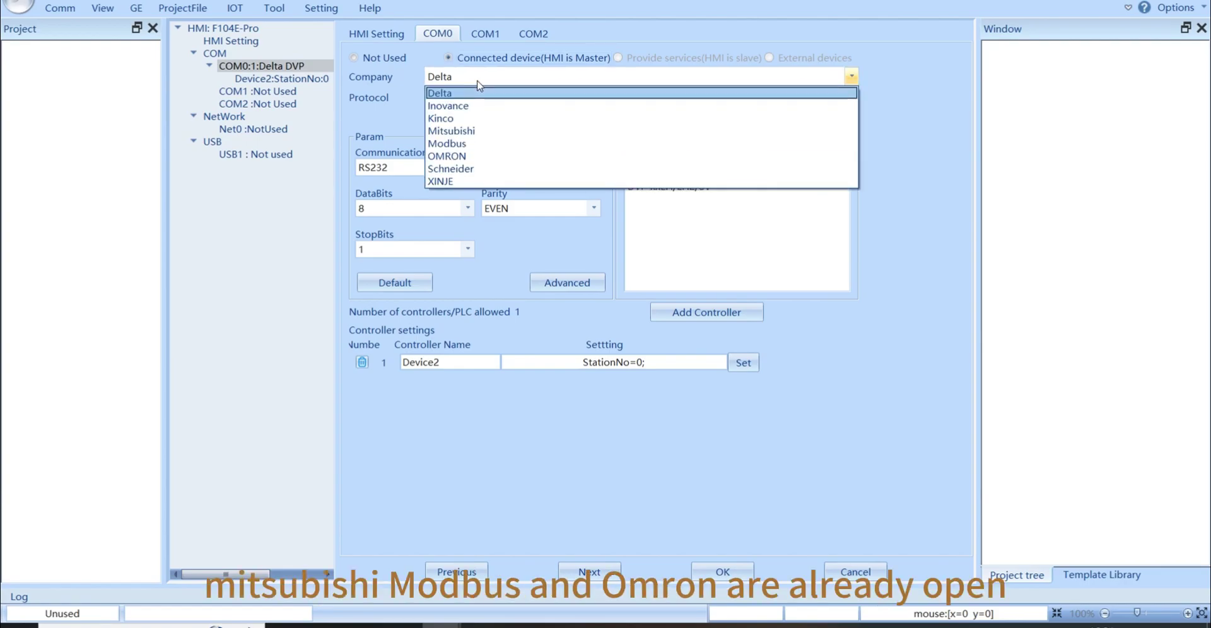
pyautogui.click(481, 143)
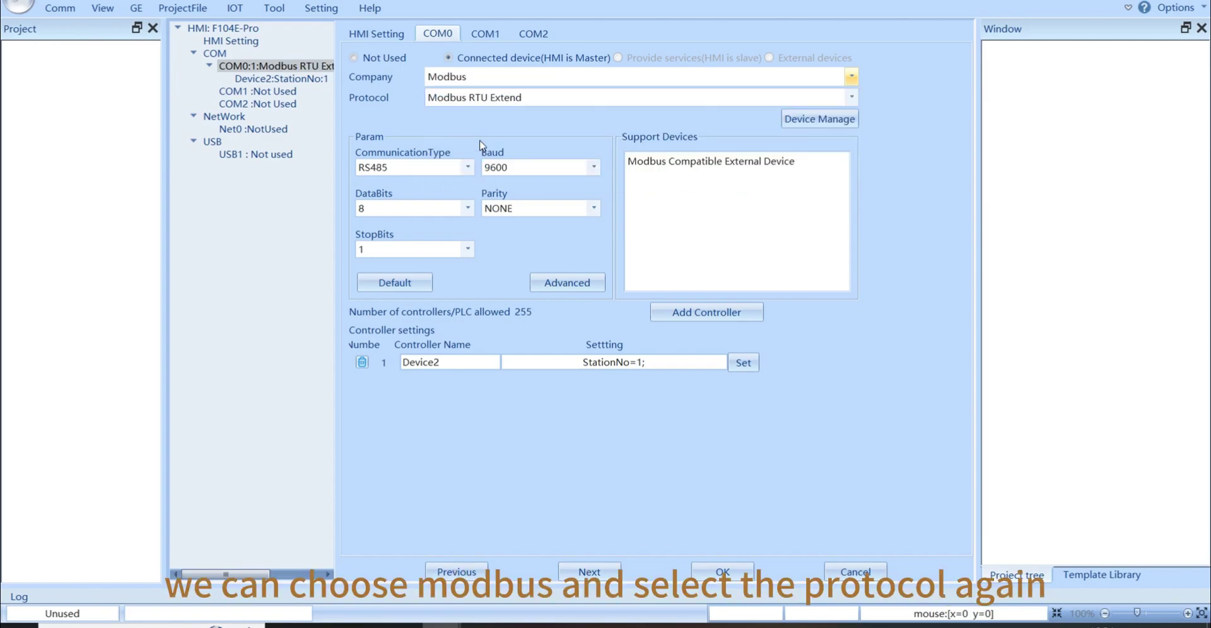
pyautogui.click(486, 97)
pyautogui.click(489, 130)
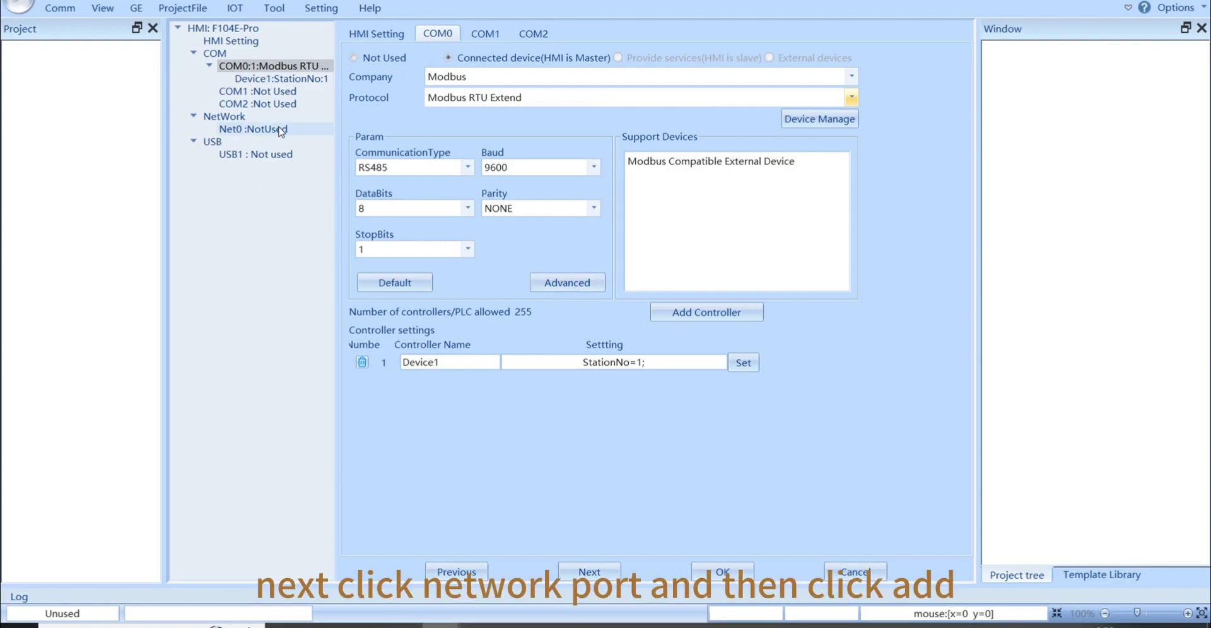
# - Add a Net0 controller using OMRON NJ_NX Series EtherNet_IP(Free tag Names) protocol
pyautogui.click(281, 129)
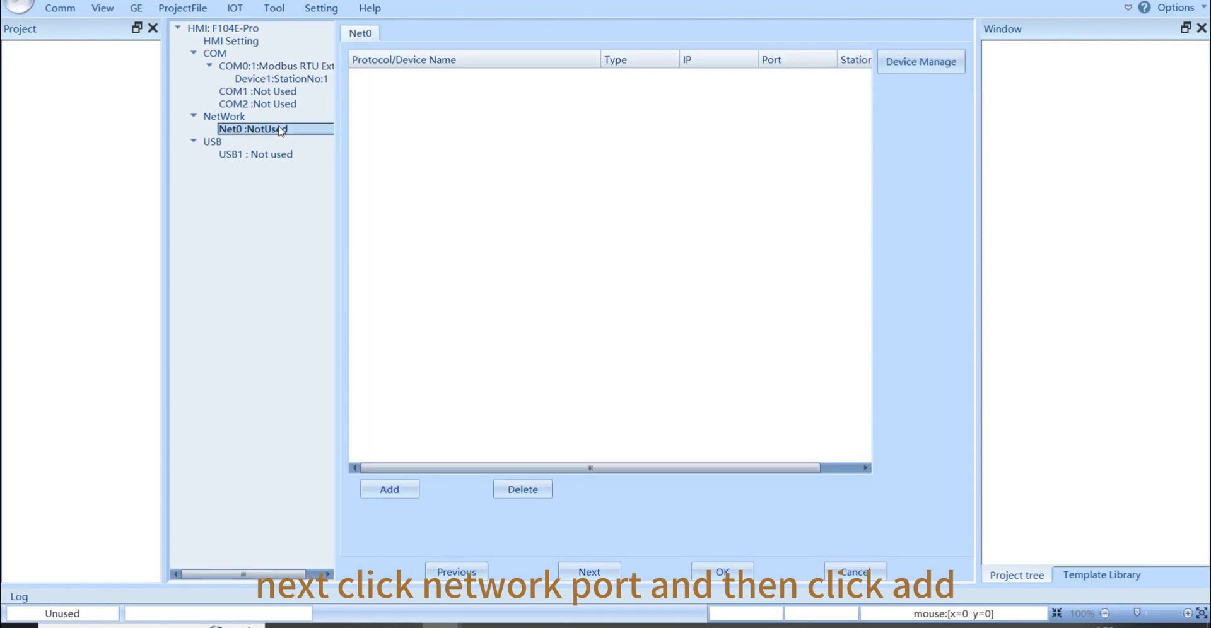
pyautogui.click(405, 492)
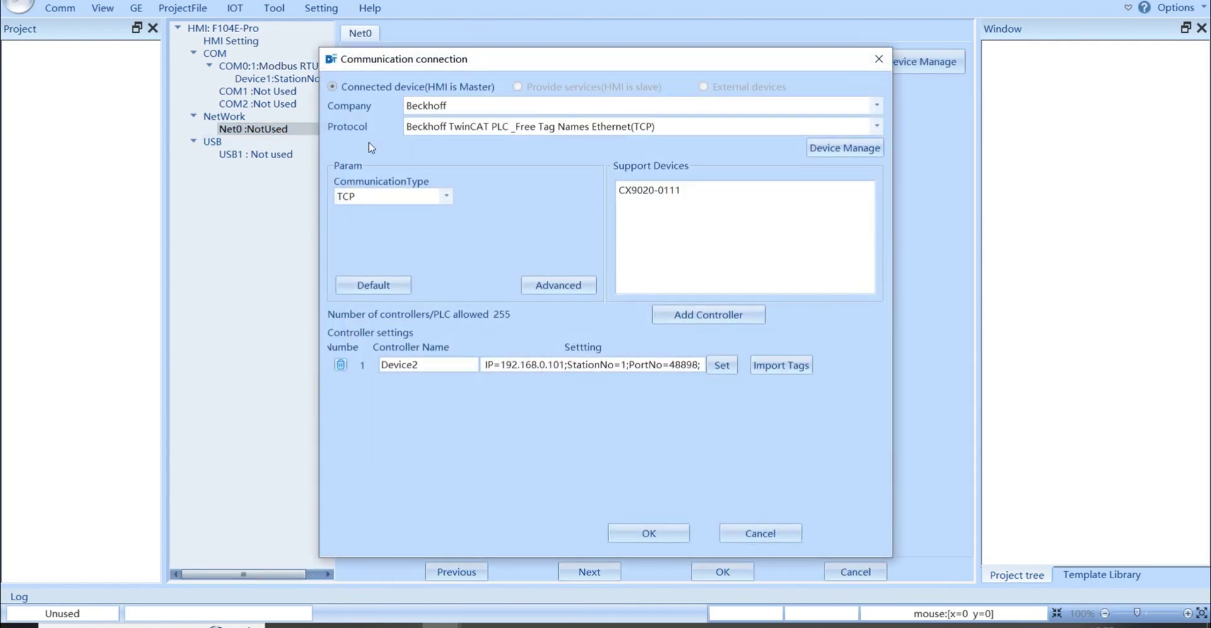
pyautogui.click(423, 107)
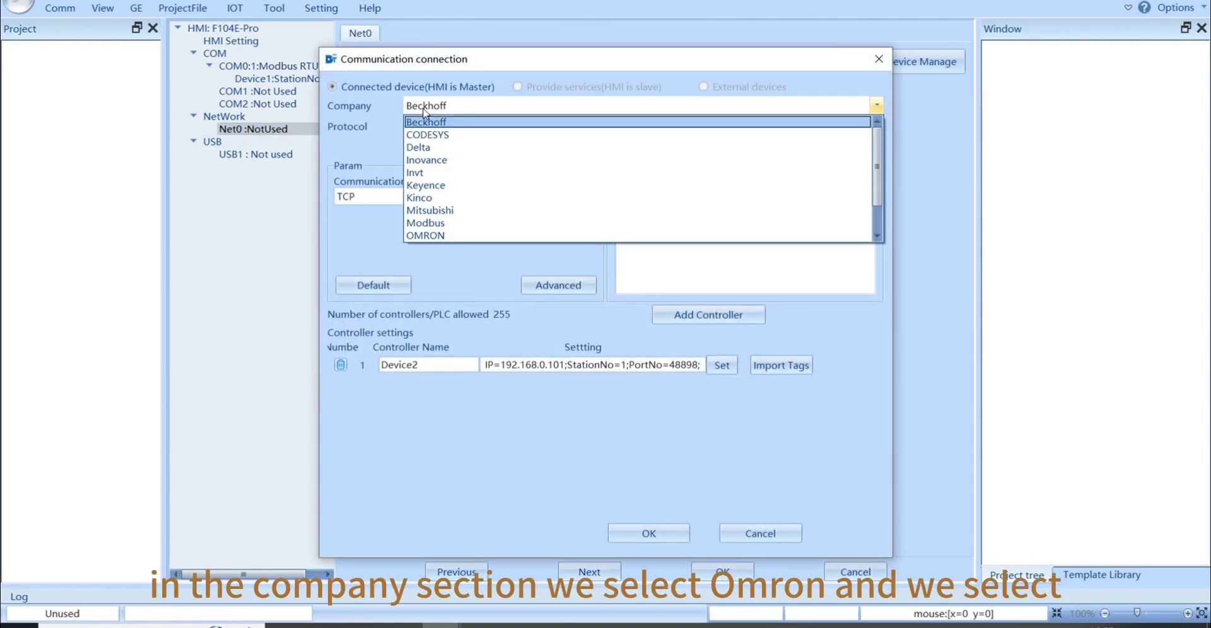
pyautogui.click(457, 239)
pyautogui.click(484, 125)
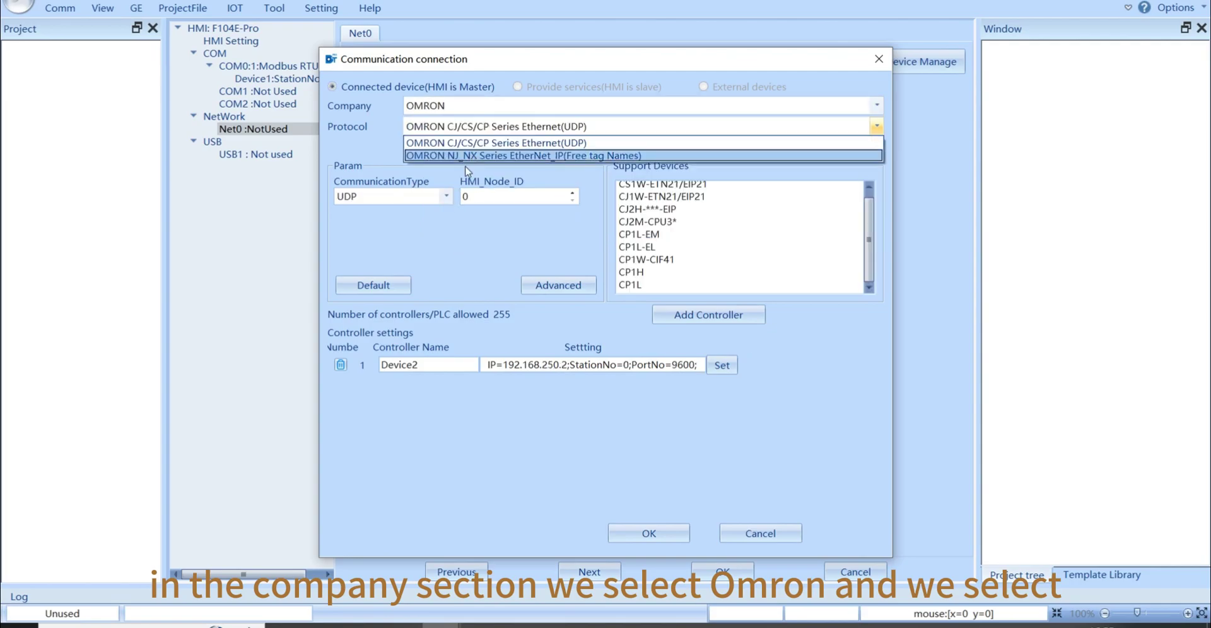
pyautogui.click(470, 157)
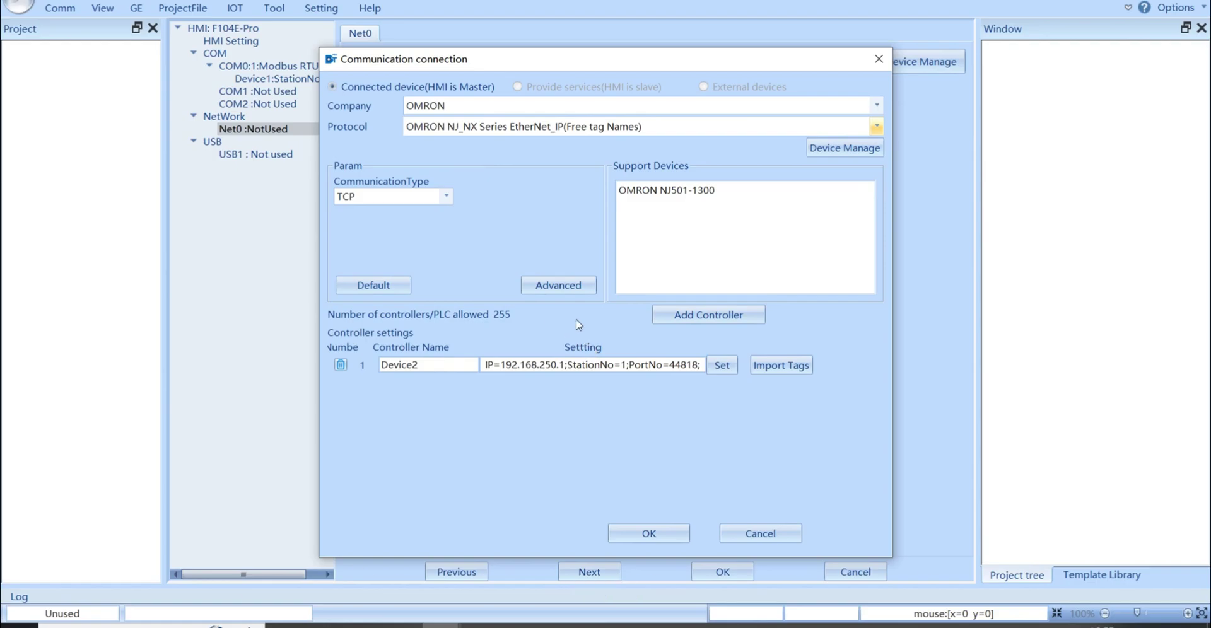
# - Load the Omron Tag.txt file into the Tag Editor and read its symbols
pyautogui.click(790, 368)
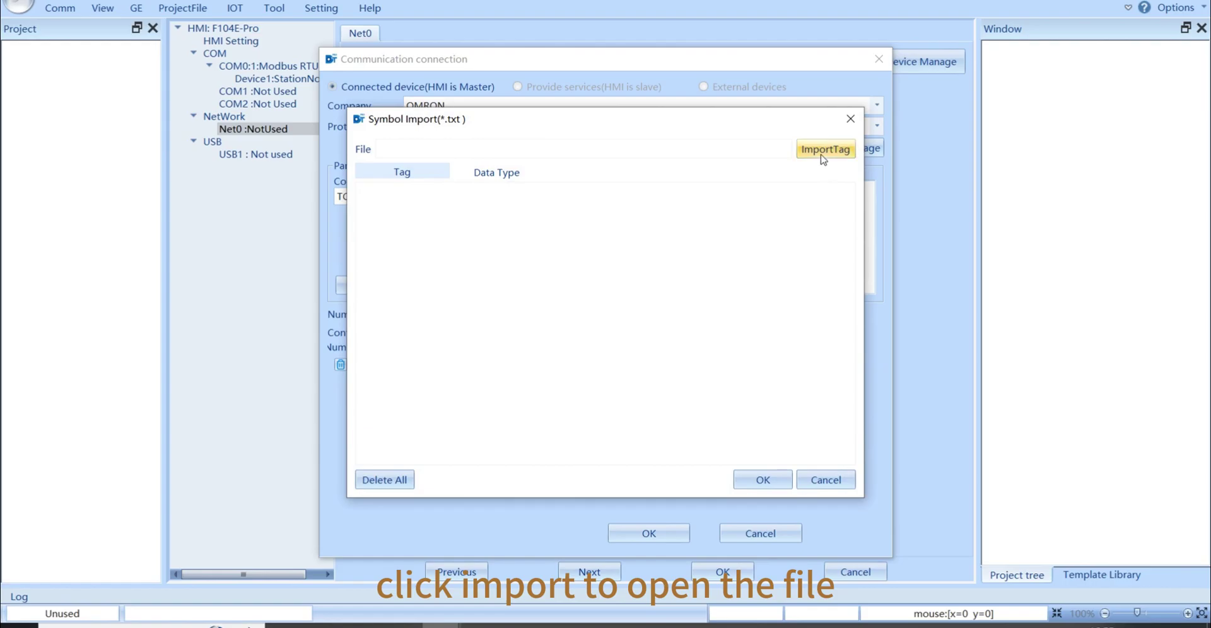
pyautogui.click(823, 158)
pyautogui.click(826, 152)
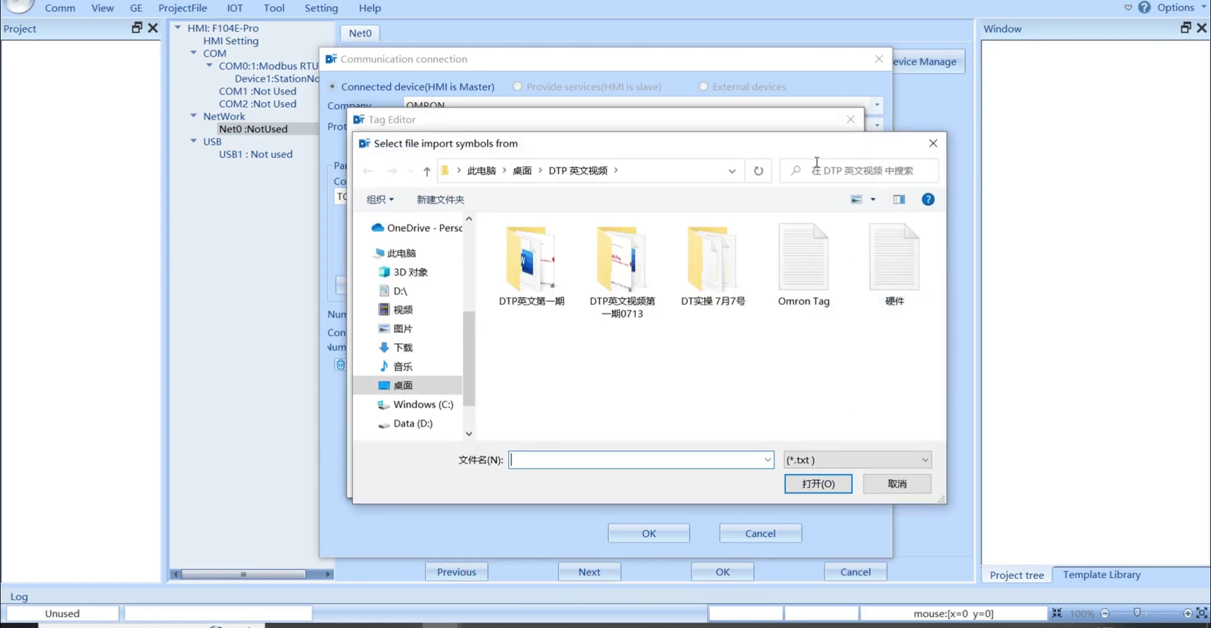
pyautogui.click(804, 302)
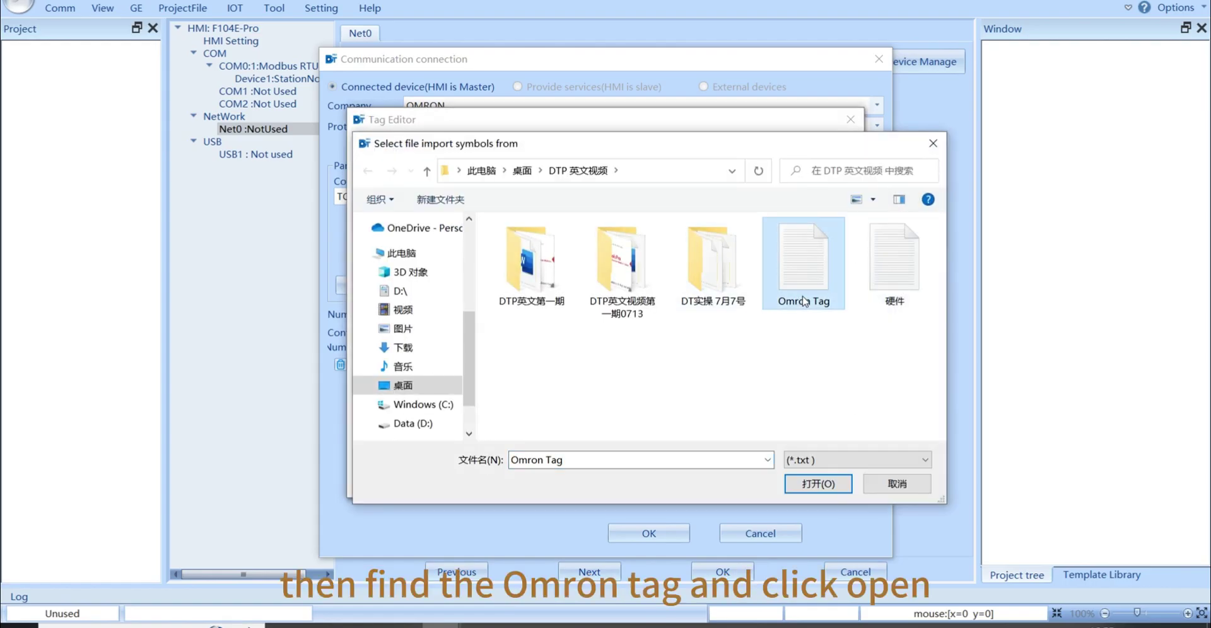
pyautogui.click(809, 483)
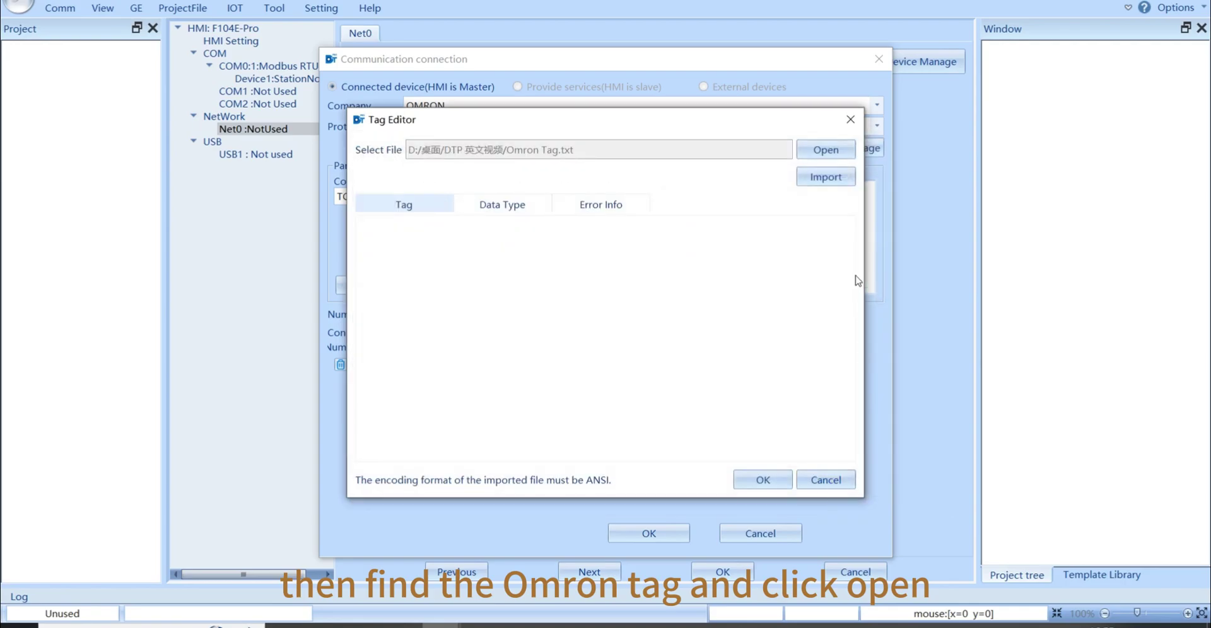
pyautogui.click(850, 181)
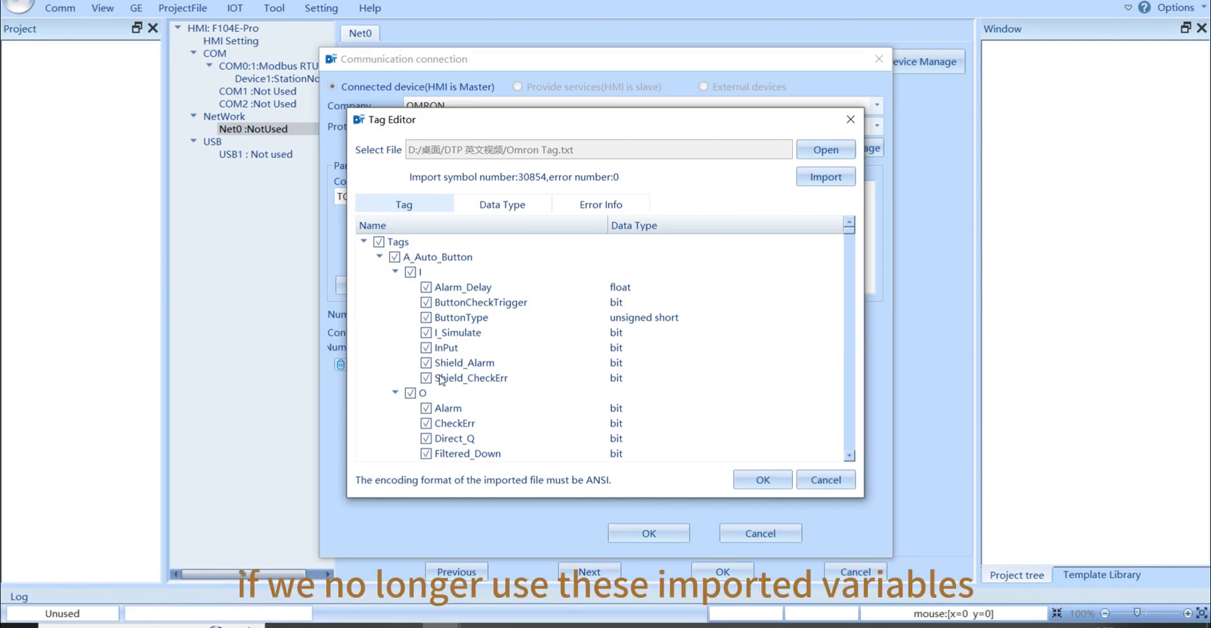
# - Exclude the ButtonType tag and confirm the imported tag list
pyautogui.click(427, 319)
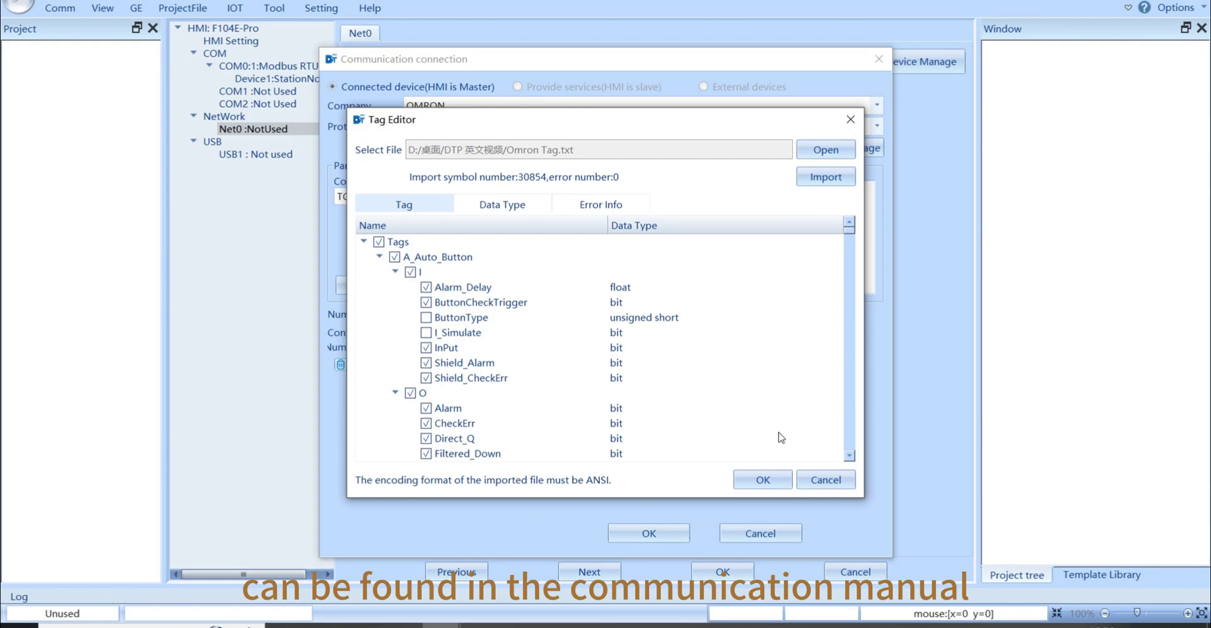
pyautogui.click(761, 480)
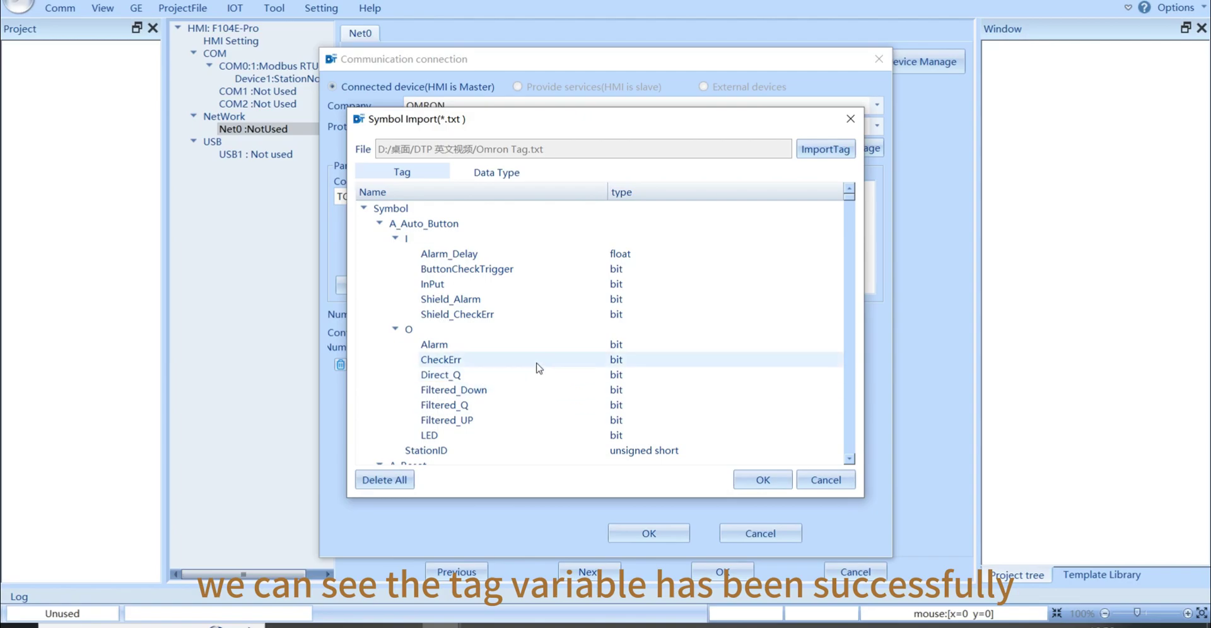
pyautogui.click(751, 484)
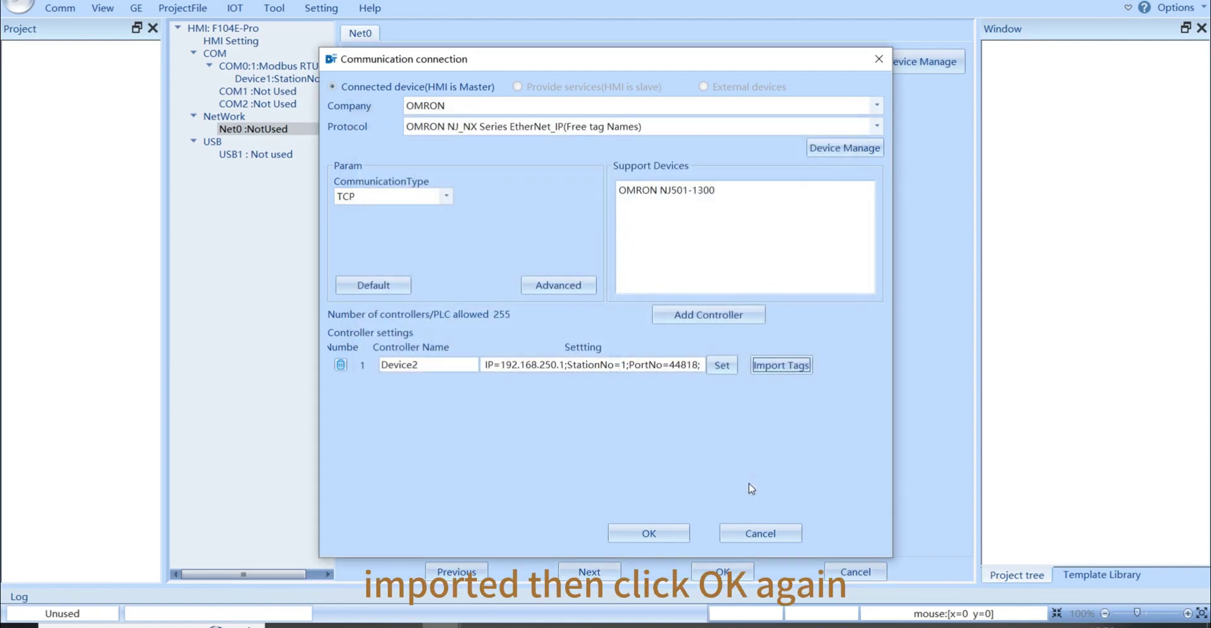
# - Confirm the Omron Device2 connection and close communication setup, returning to Basic Window(1)
pyautogui.click(650, 534)
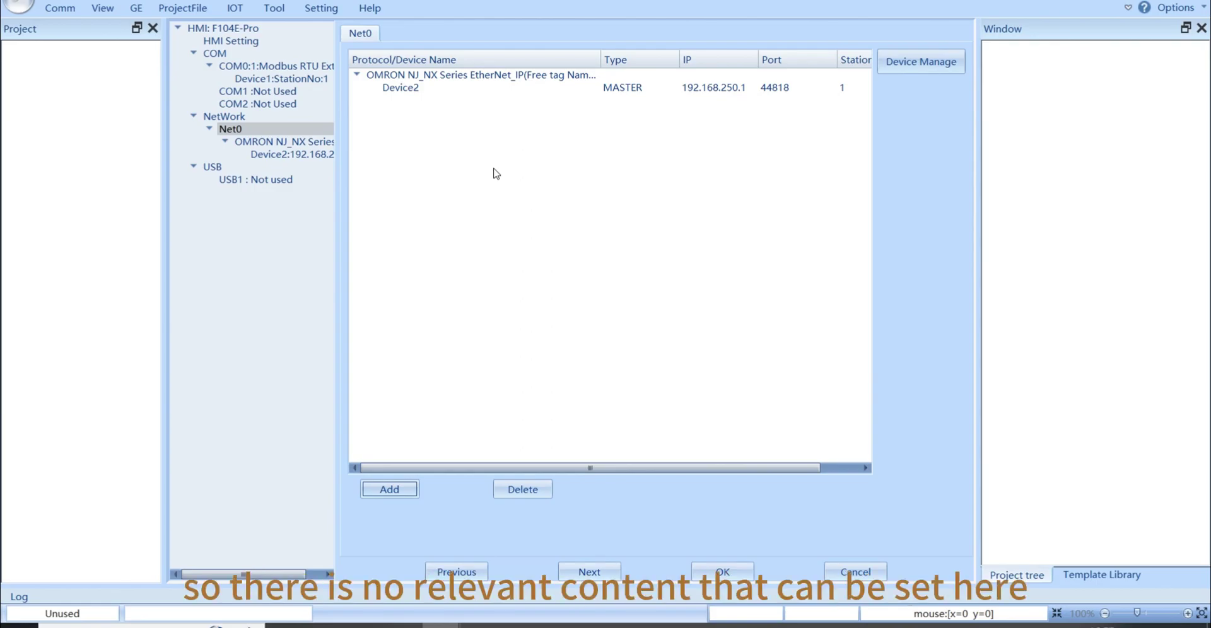
pyautogui.click(724, 574)
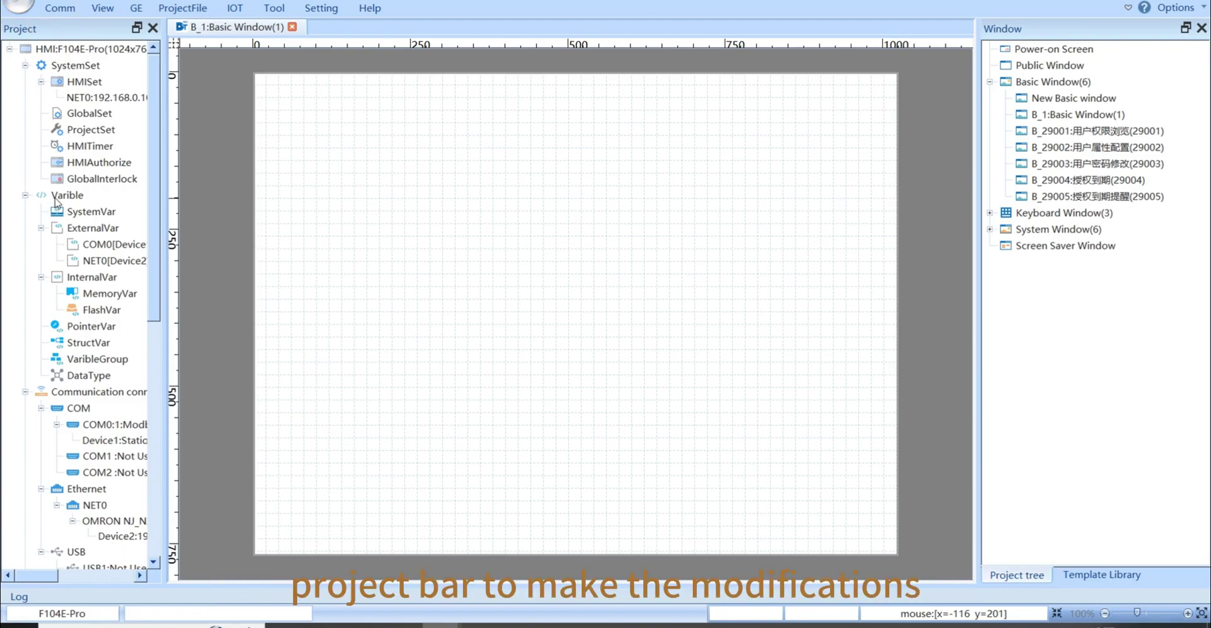
pyautogui.click(272, 484)
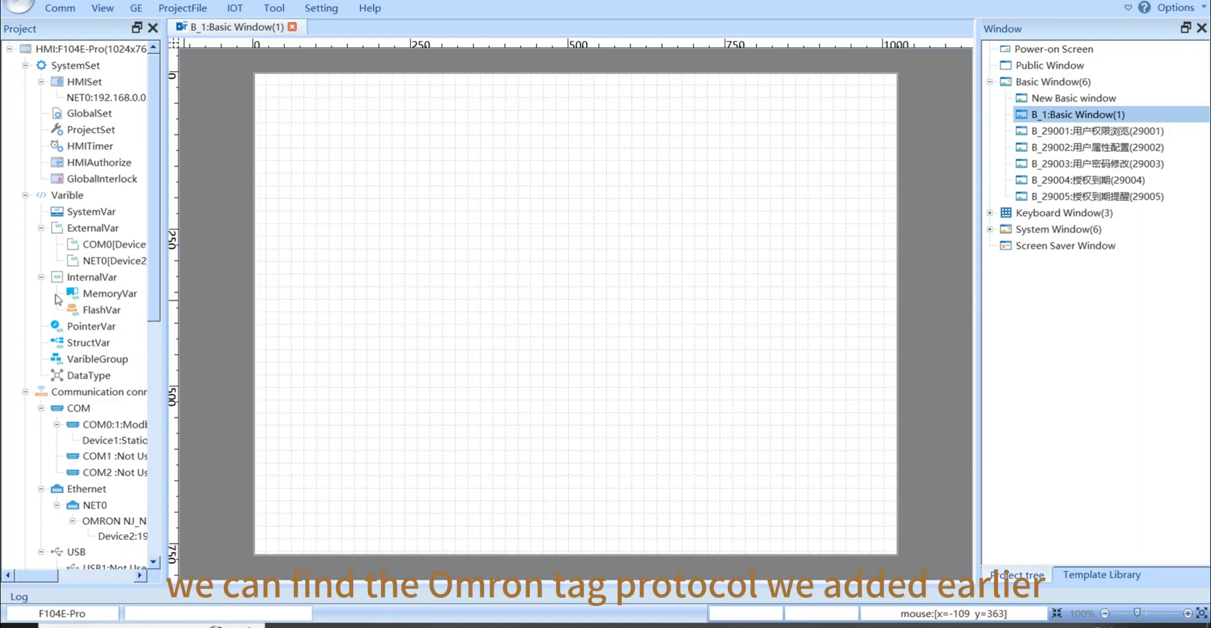
pyautogui.scroll(-7, 58, 302)
pyautogui.scroll(1, 58, 304)
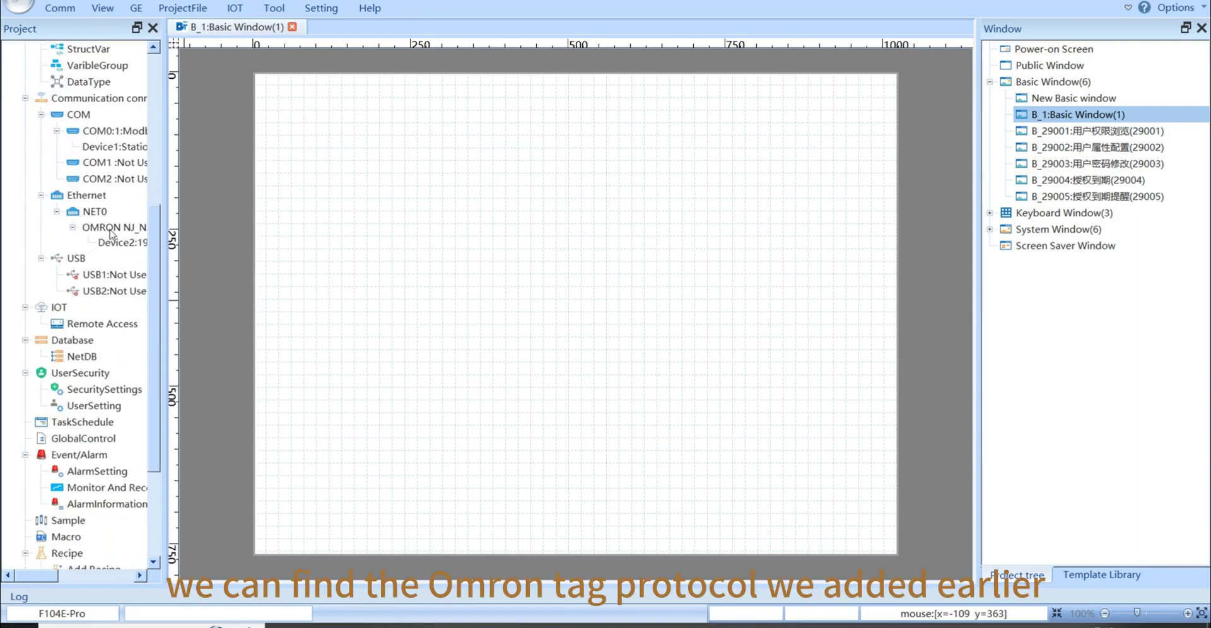
# - Open the NET0 device list showing Device2, the OMRON NJ_NX master at 192.168.250.1
pyautogui.doubleClick(114, 227)
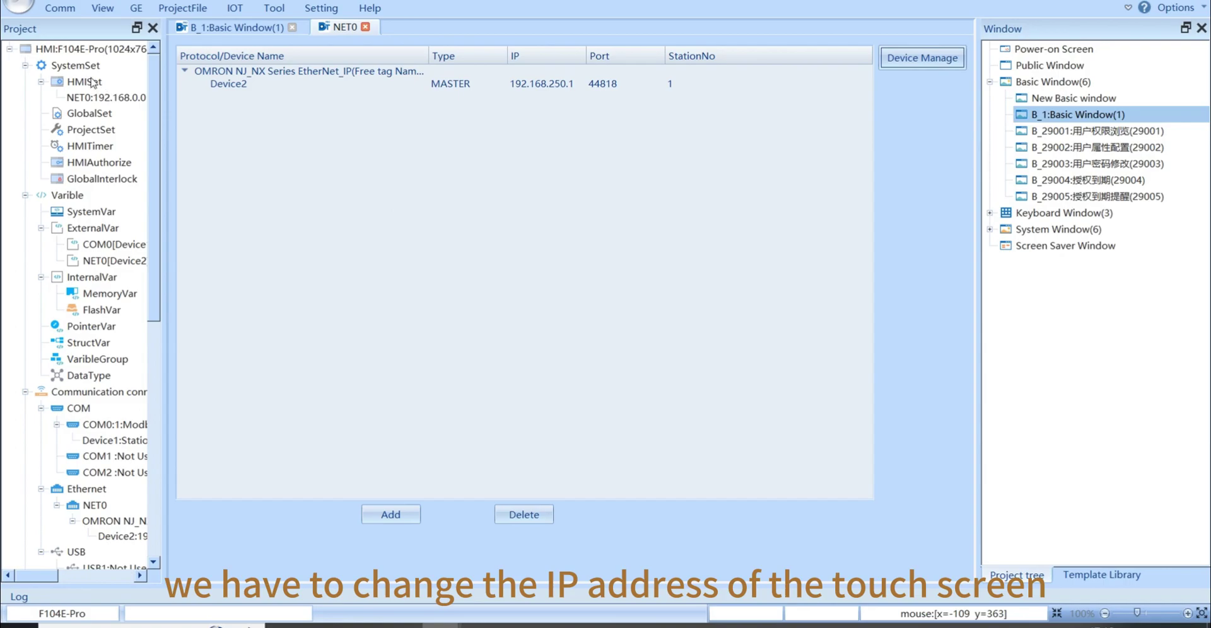
# - In HMI Set, change the Net0 IP to 192.168.250.0 with subnet mask 255.255.255.0
pyautogui.doubleClick(94, 82)
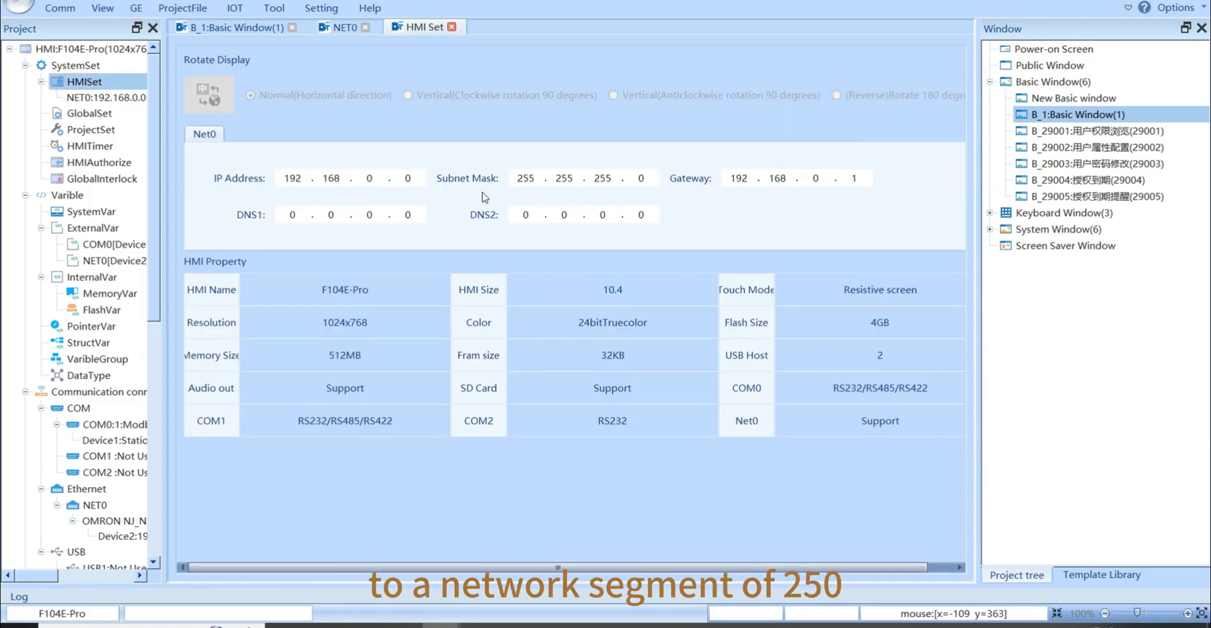
pyautogui.click(371, 179)
pyautogui.write('250')
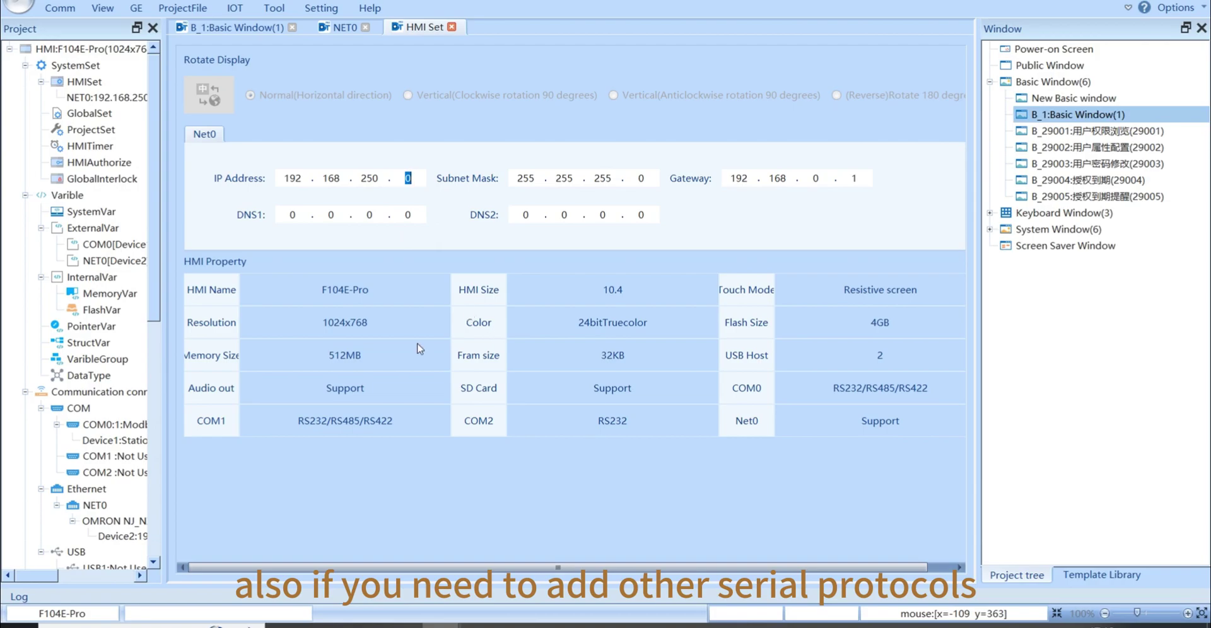
pyautogui.scroll(-4, 56, 277)
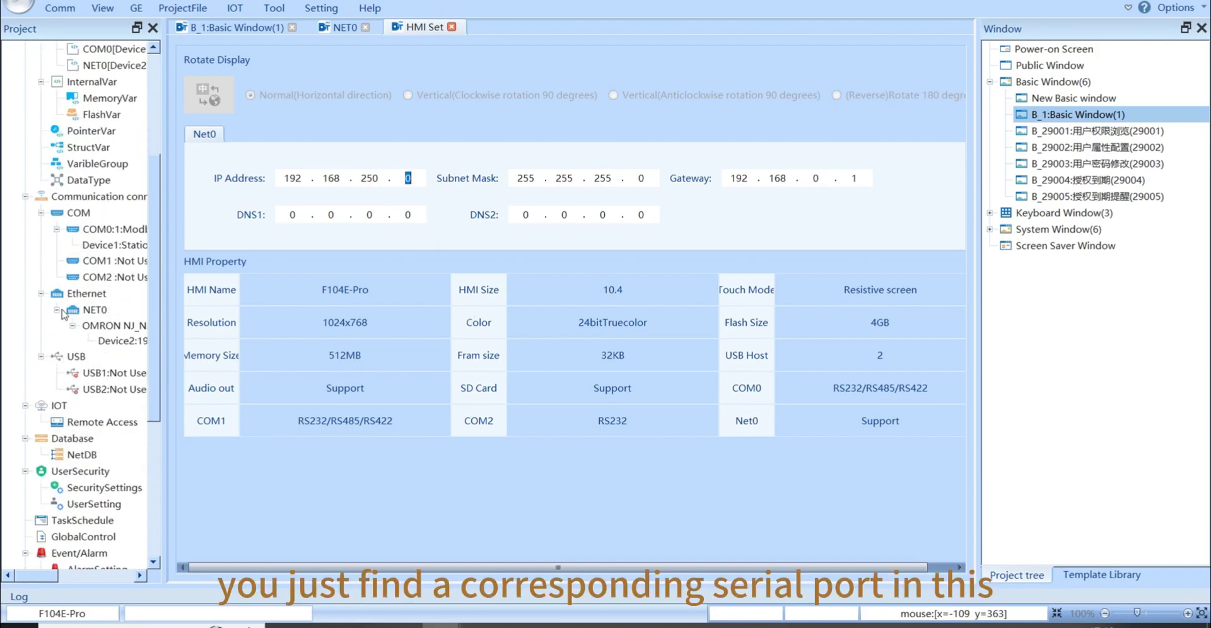
pyautogui.scroll(-5, 55, 472)
pyautogui.scroll(9, 77, 385)
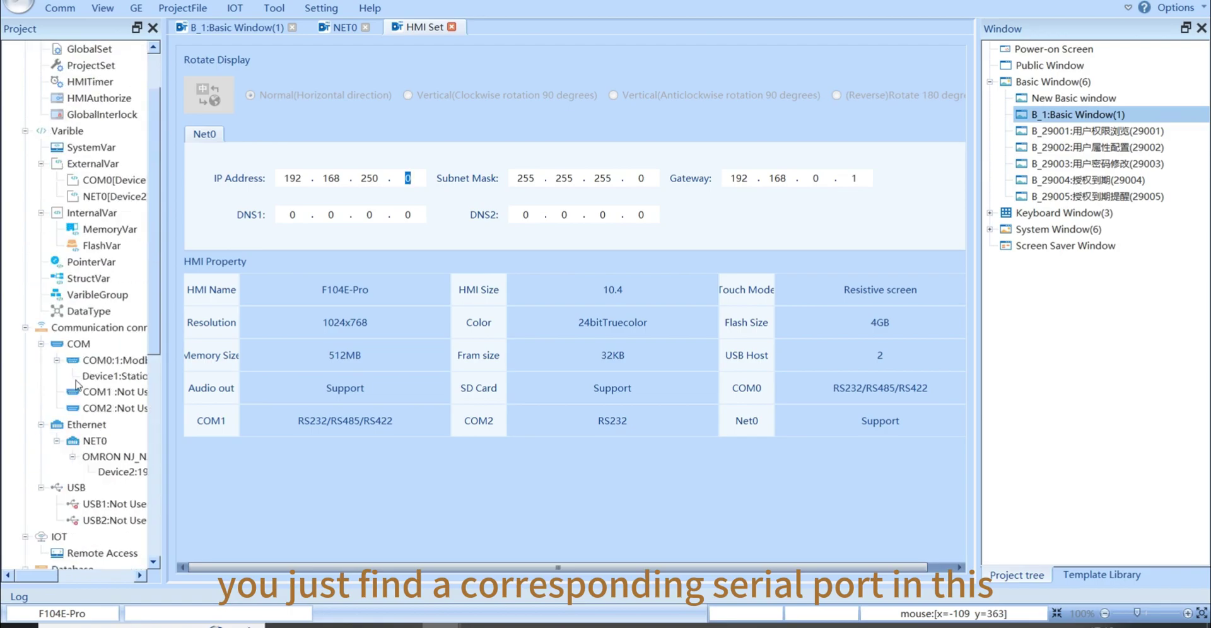
pyautogui.moveTo(47, 575); pyautogui.dragTo(60, 575)
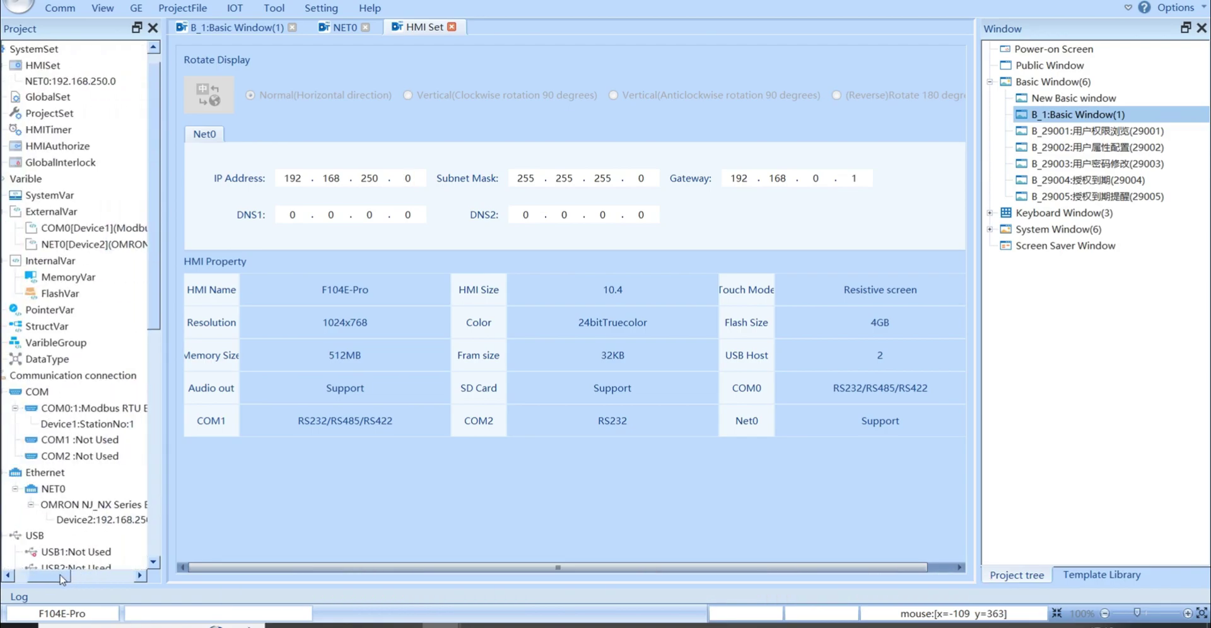
pyautogui.click(82, 439)
# - Confirm COM1 is set to Not Used, then return to the B_1:Basic Window(1) page
pyautogui.doubleClick(82, 442)
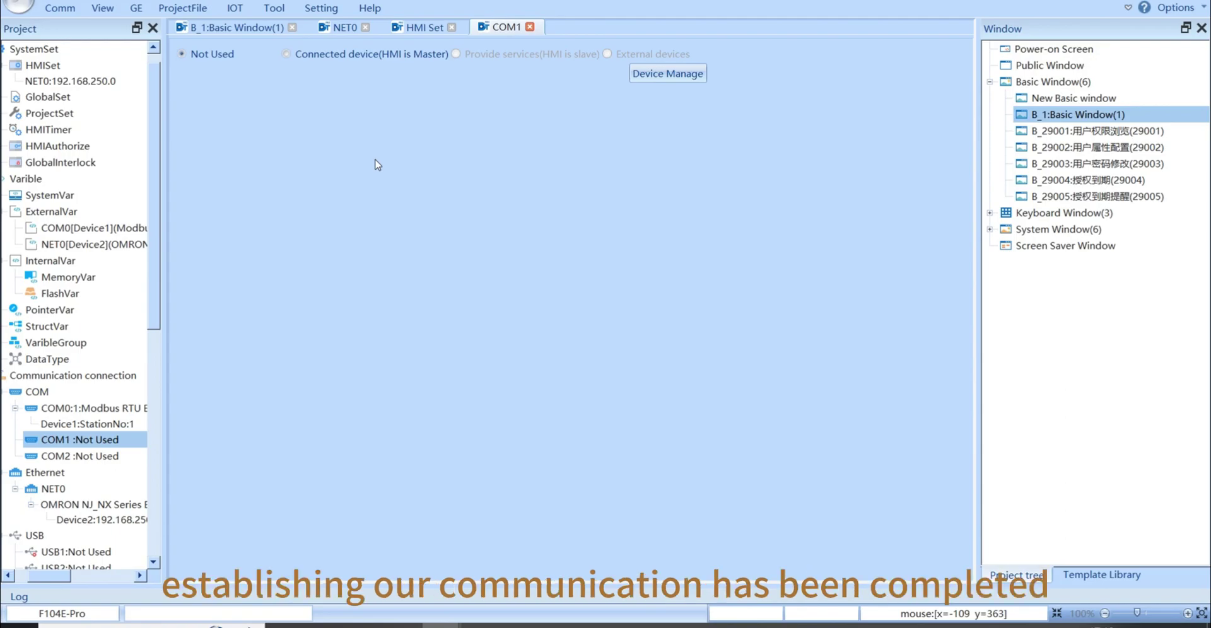
pyautogui.click(246, 27)
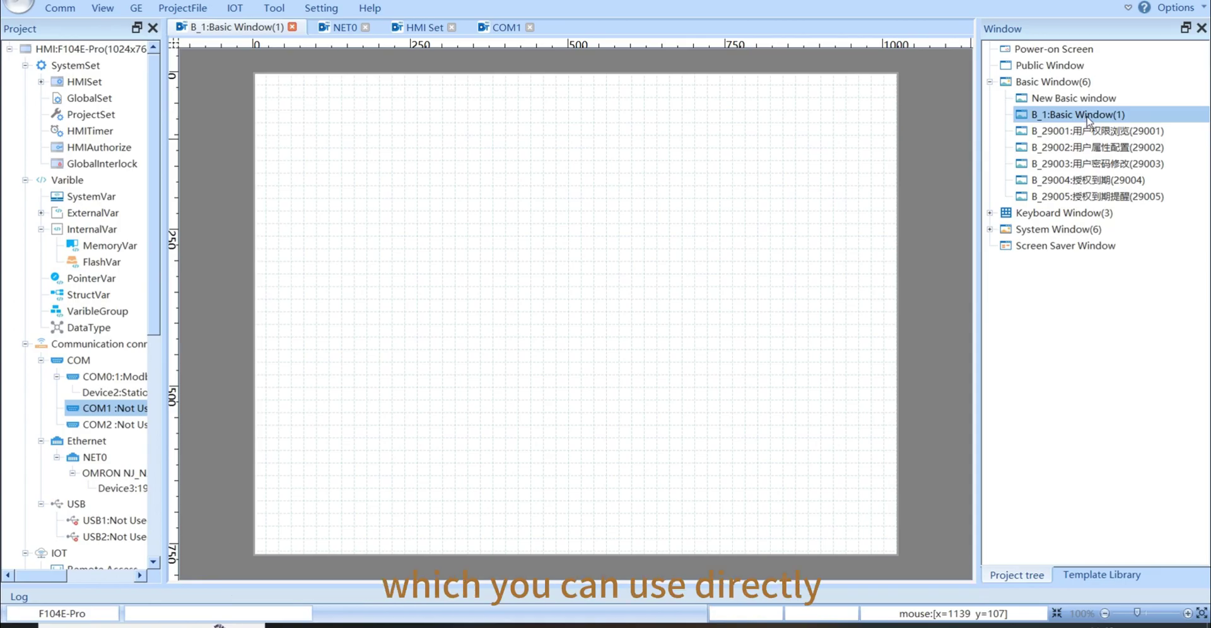
# - Browse the user attribute and user permission windows, then go back to Basic Window 1
pyautogui.click(1093, 148)
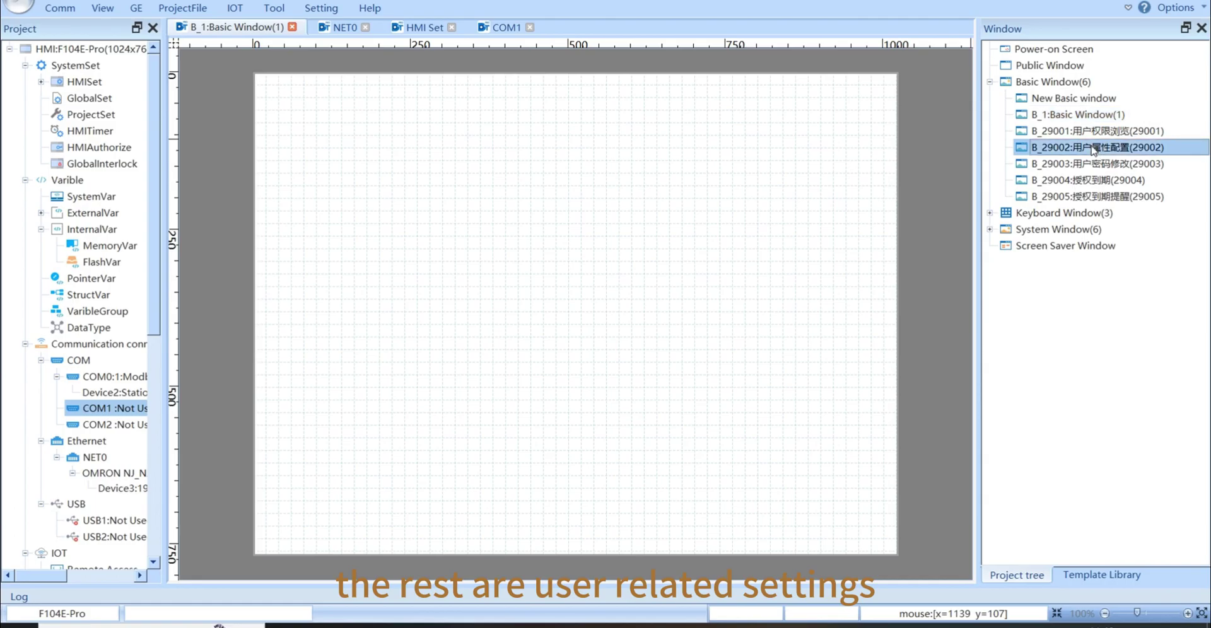
pyautogui.doubleClick(1094, 148)
pyautogui.doubleClick(1096, 131)
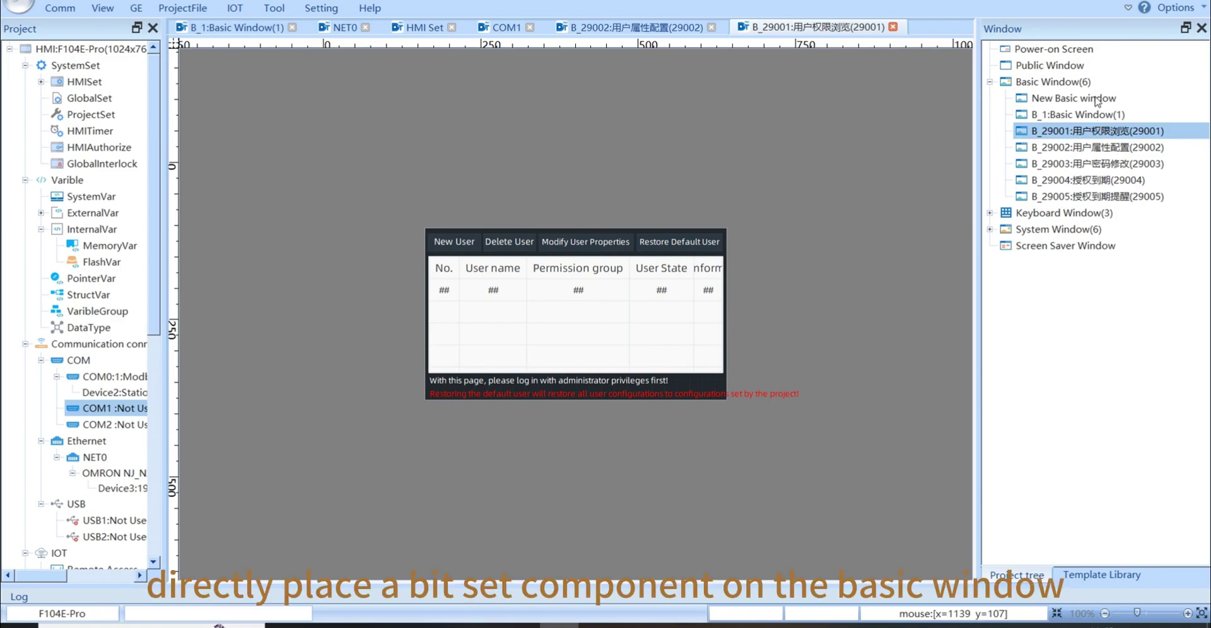
pyautogui.doubleClick(1097, 114)
# - Add a Bit Set switch from the GE Set components onto the Basic Window 1 canvas
pyautogui.click(134, 10)
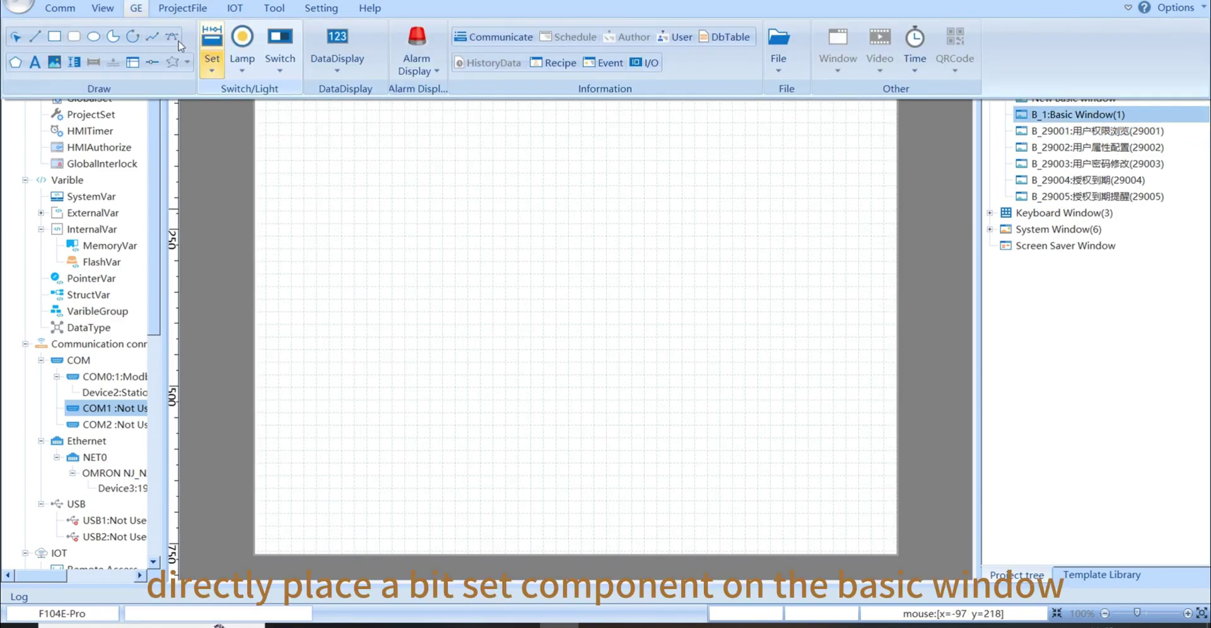
pyautogui.click(212, 63)
pyautogui.click(229, 89)
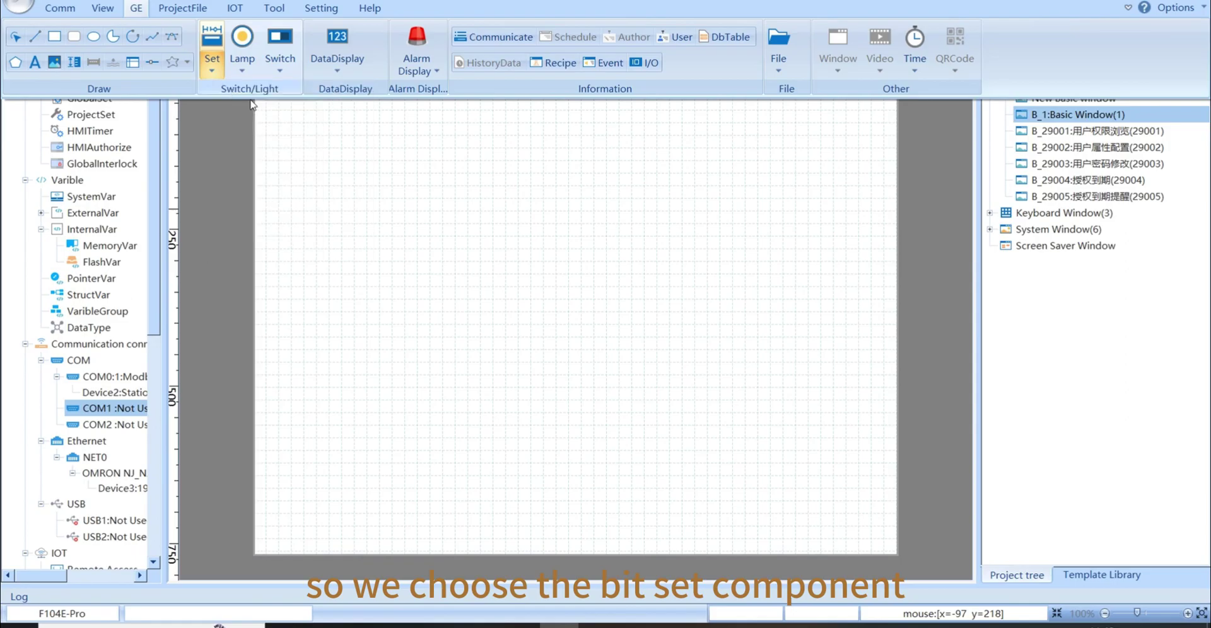
pyautogui.click(535, 263)
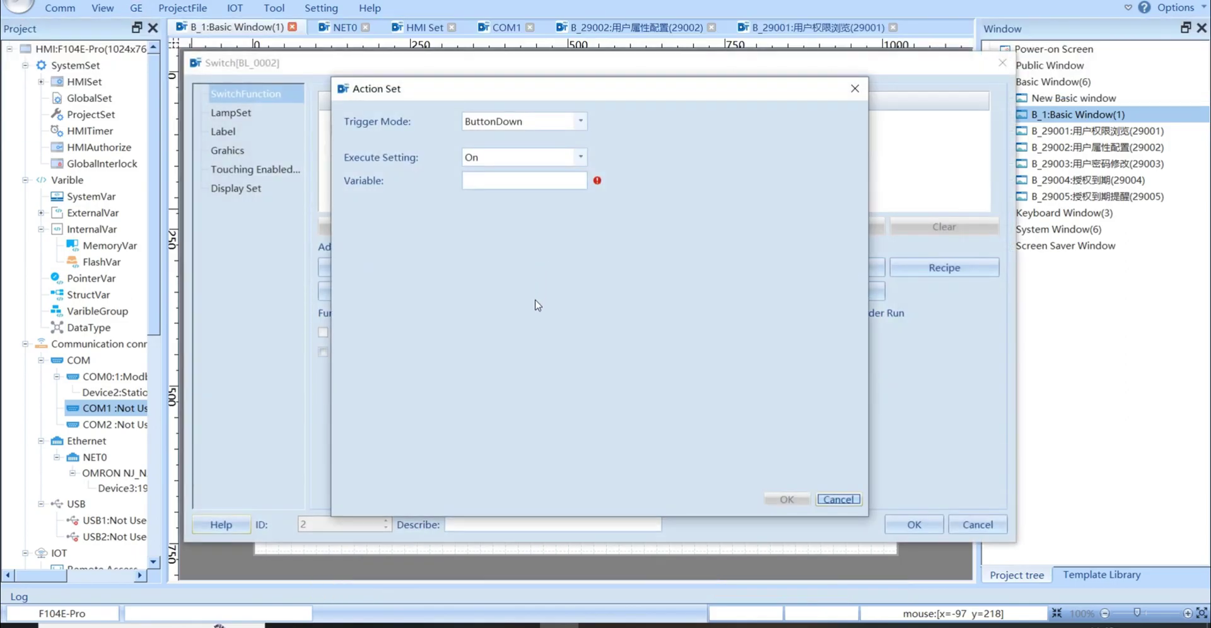
# - Create a MemoryVar bit variable named 'Example' with manual MB address 100
pyautogui.click(516, 183)
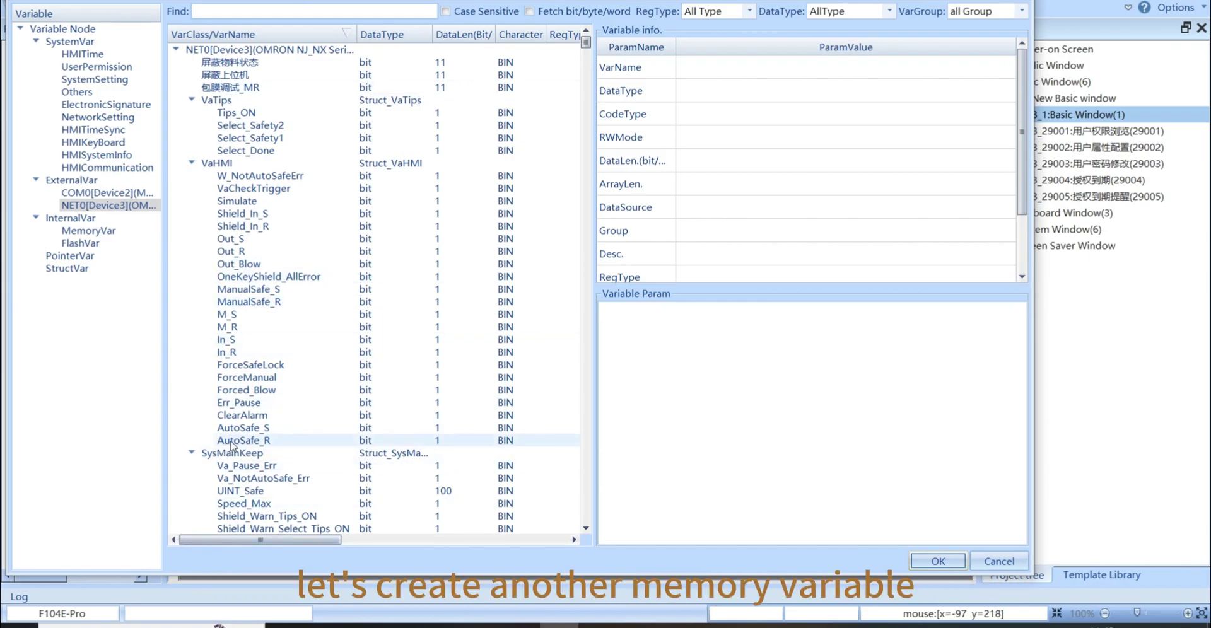
pyautogui.click(111, 233)
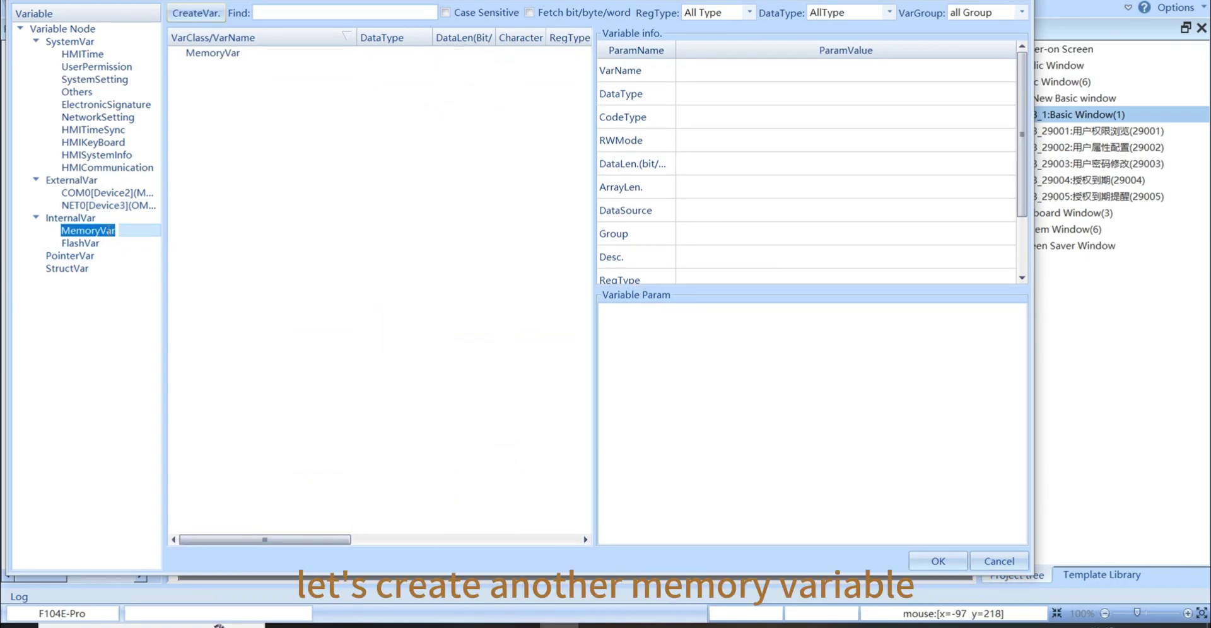
pyautogui.click(195, 12)
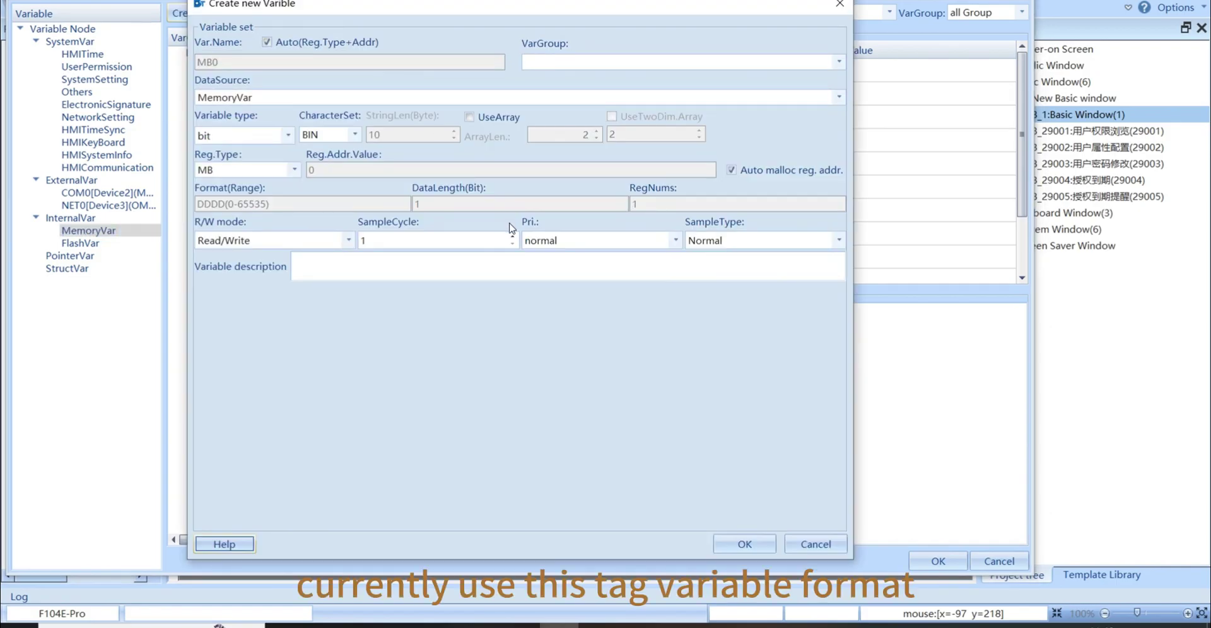
pyautogui.click(267, 41)
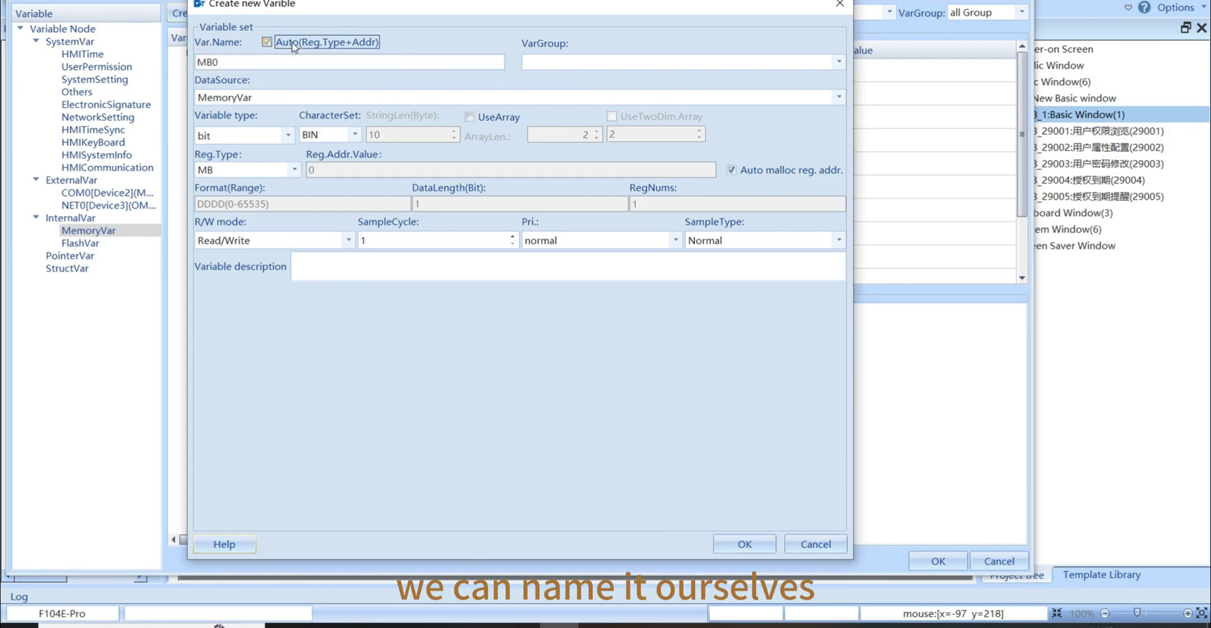
pyautogui.moveTo(218, 62); pyautogui.dragTo(184, 65)
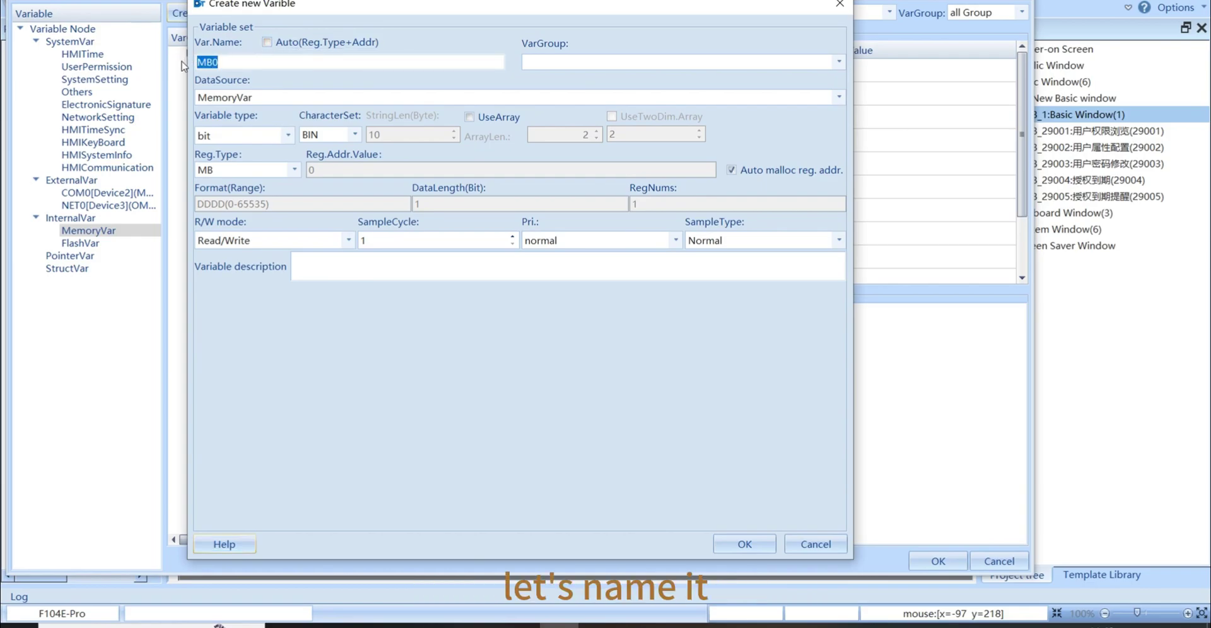
pyautogui.write('Example')
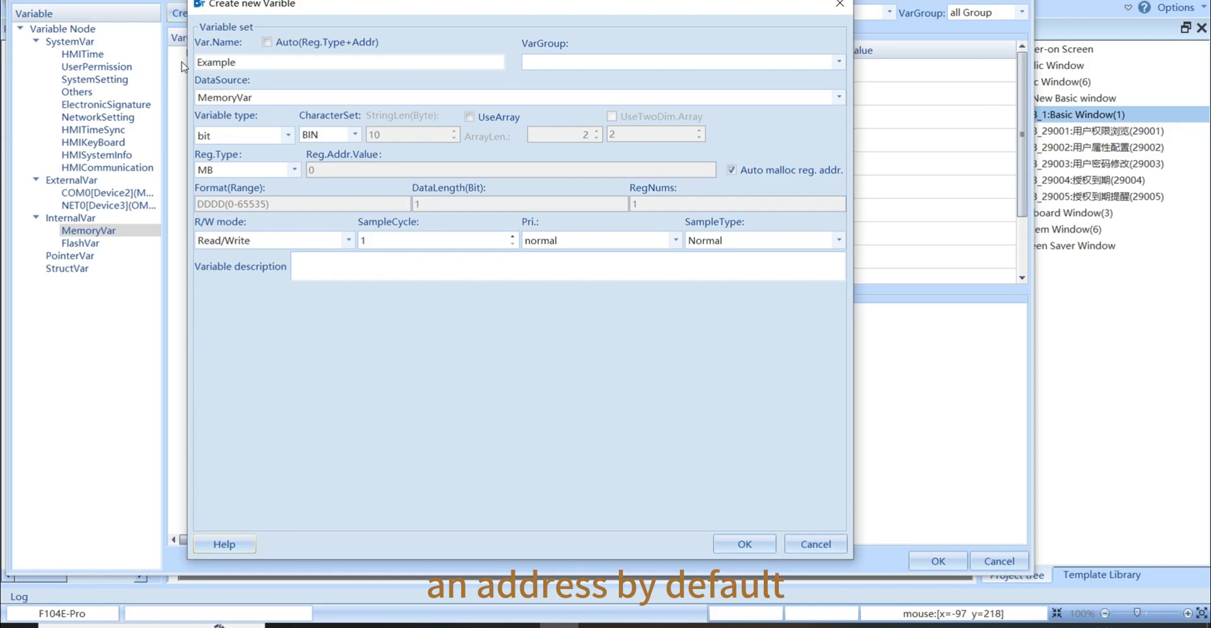
pyautogui.click(731, 170)
pyautogui.click(396, 169)
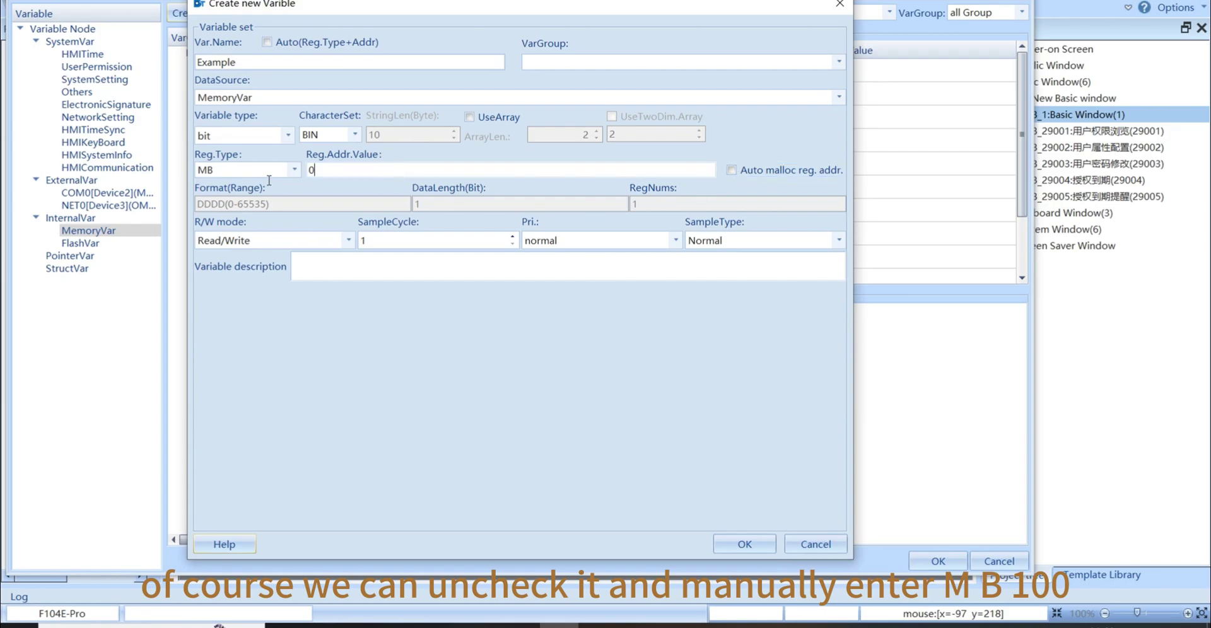
pyautogui.write('100')
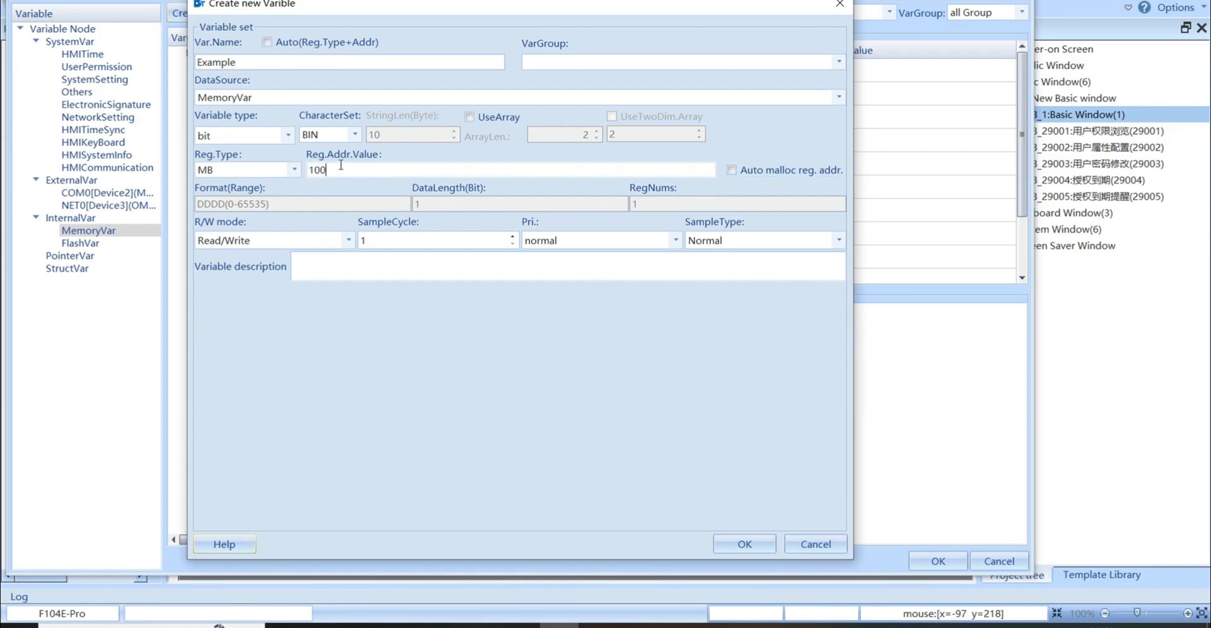
pyautogui.click(735, 546)
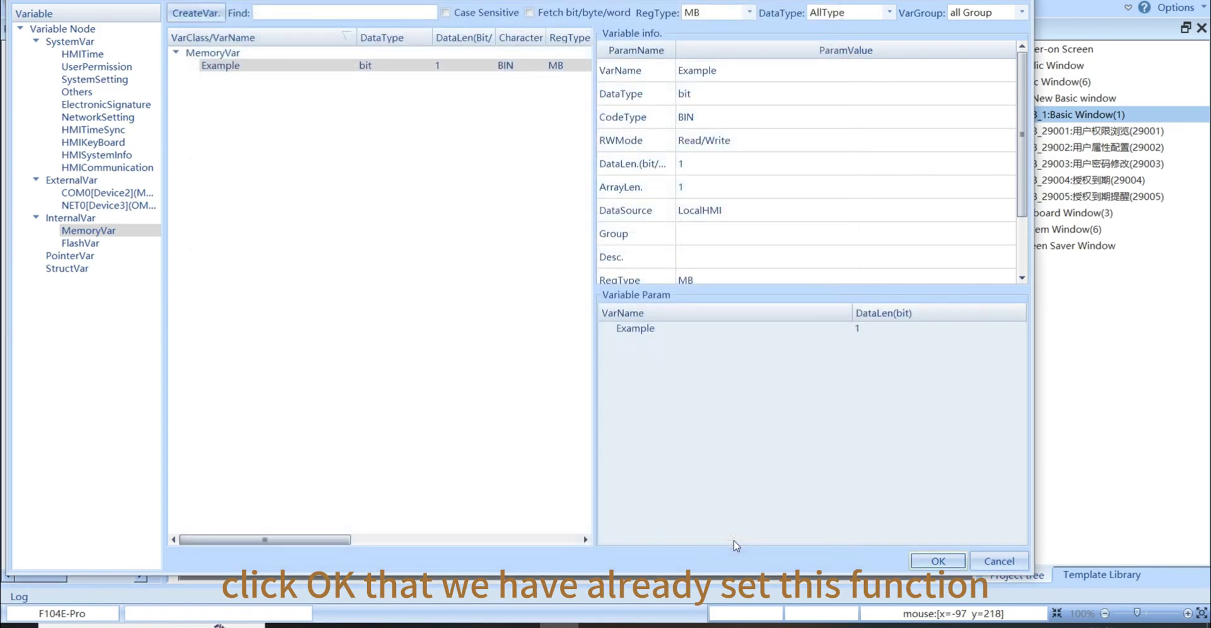
# - Assign Example to the bit-set action, accept the switch settings, and place the switch at page centre
pyautogui.click(937, 561)
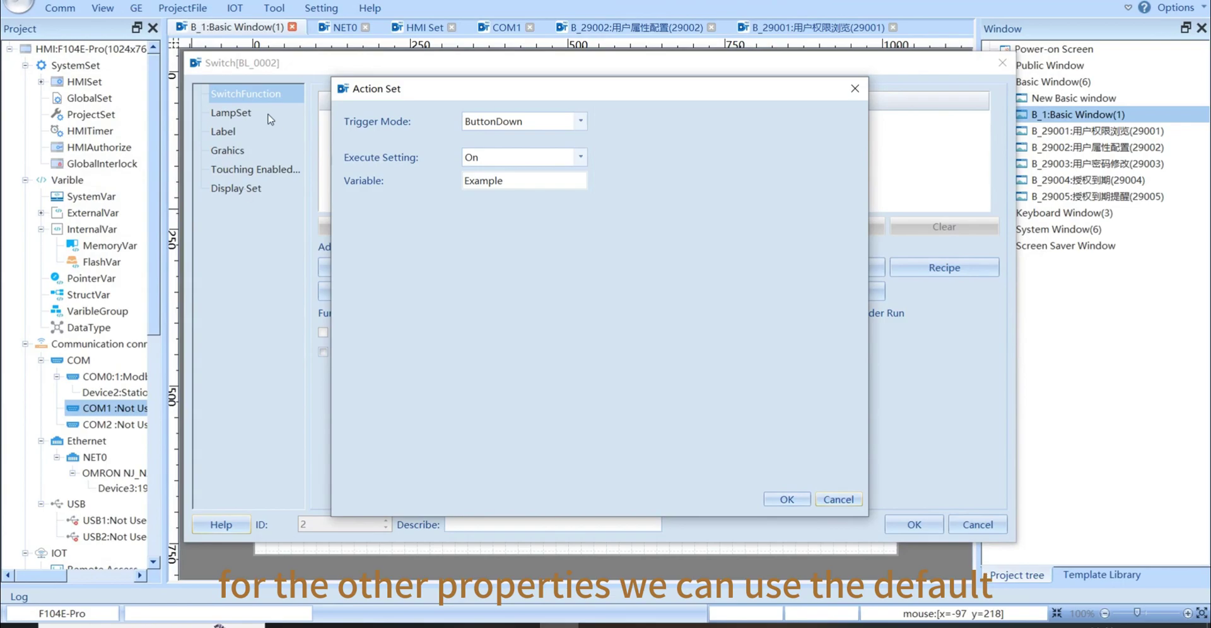
pyautogui.click(782, 500)
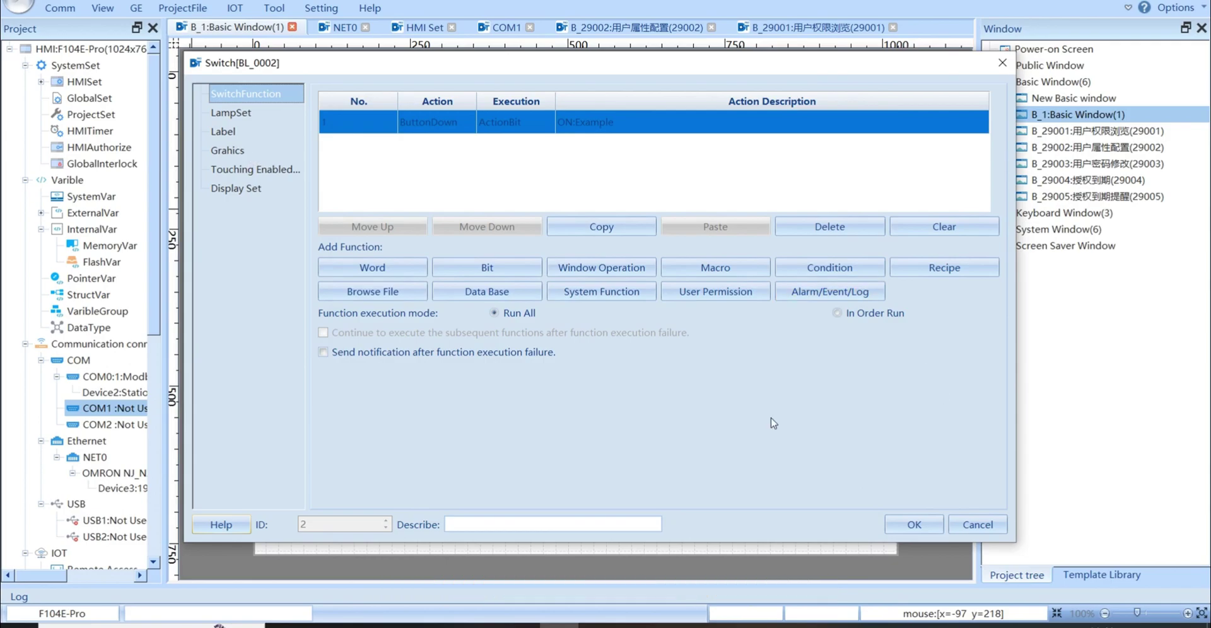
pyautogui.click(913, 524)
pyautogui.click(534, 271)
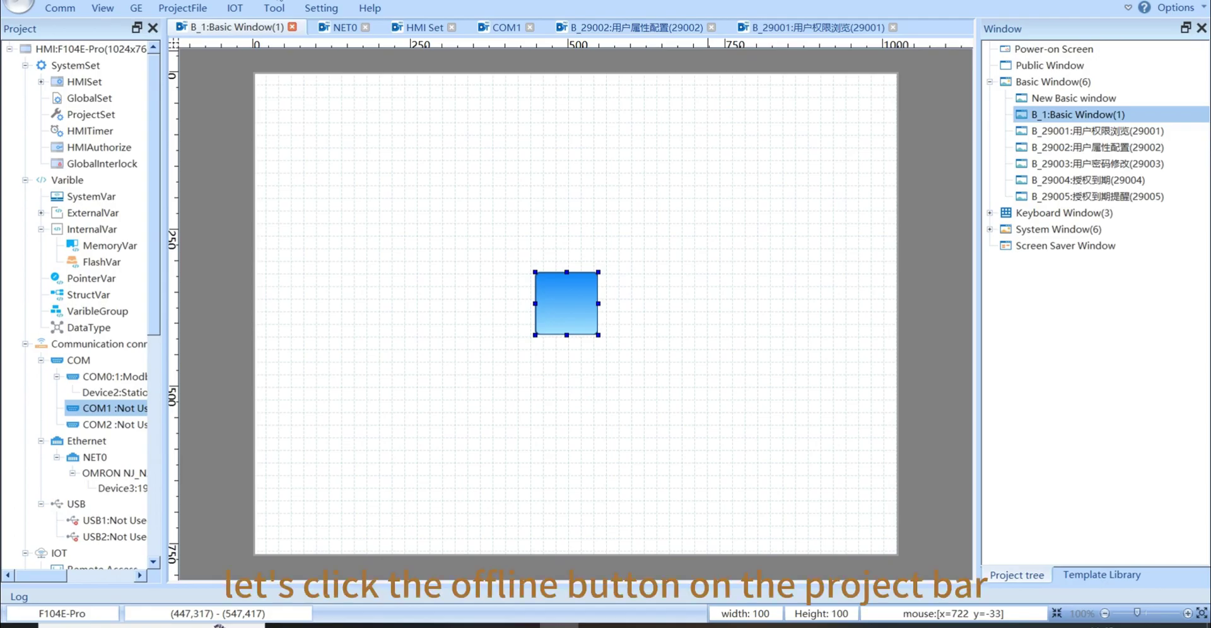
# - Save, compile and launch offline simulation, accepting the default Simulate Param reset options
pyautogui.click(277, 2)
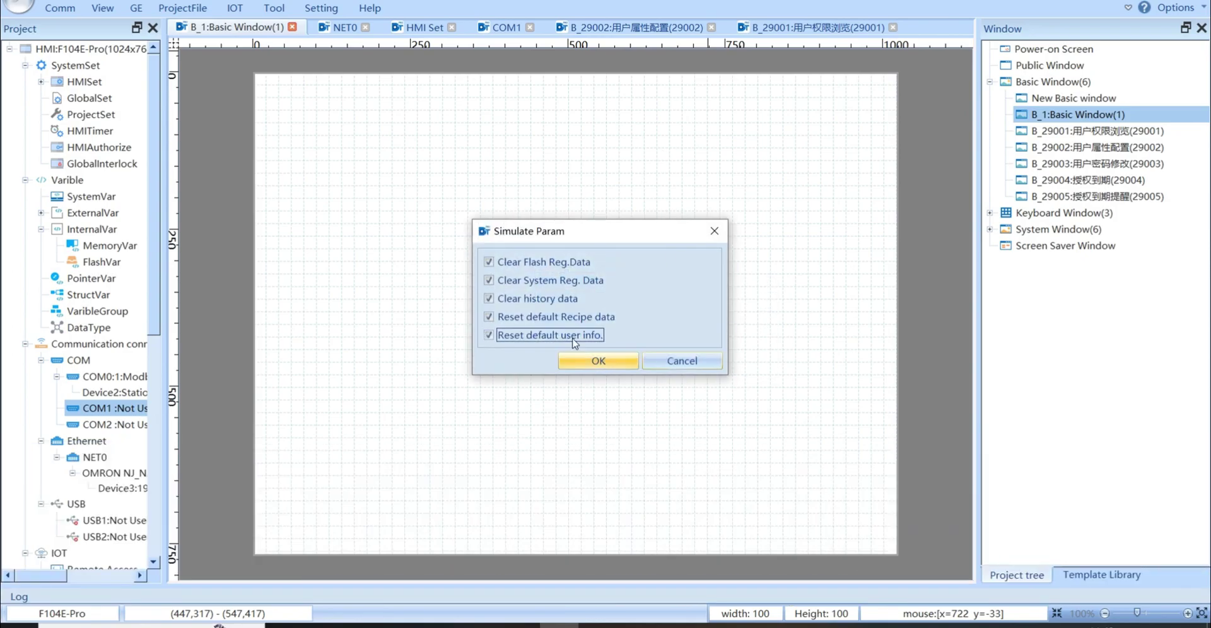
pyautogui.click(614, 361)
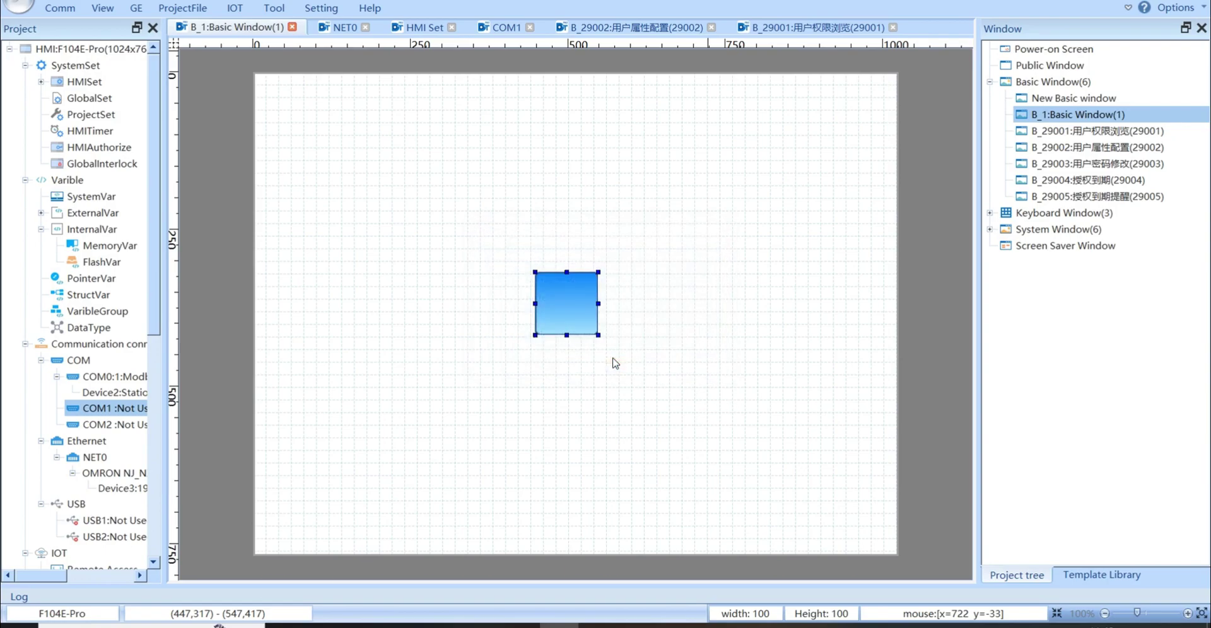